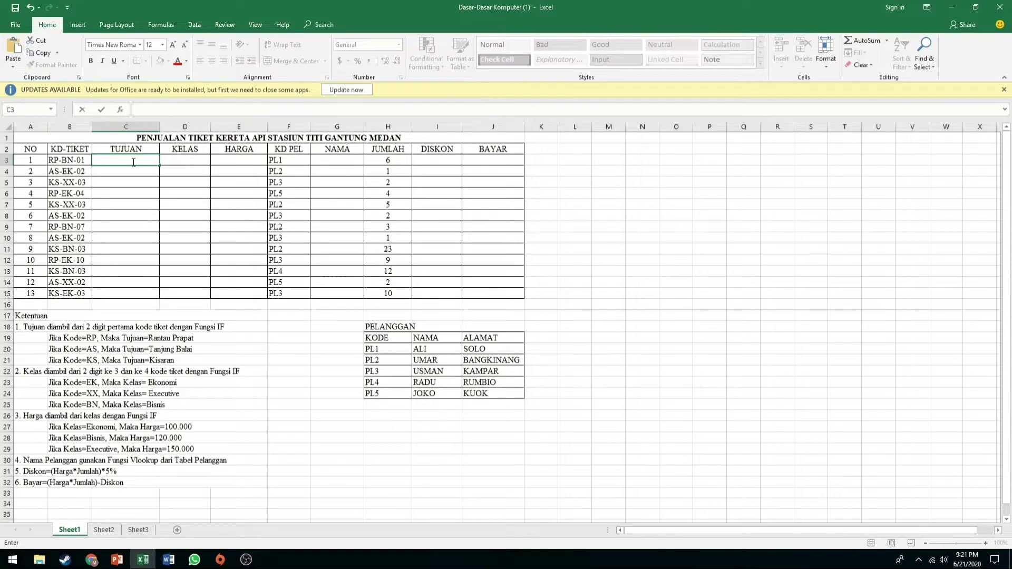
Step: Begin the TUJUAN formula in C3 with an IF that tests whether LEFT(B3,2) equals "RP"
type("=IF")
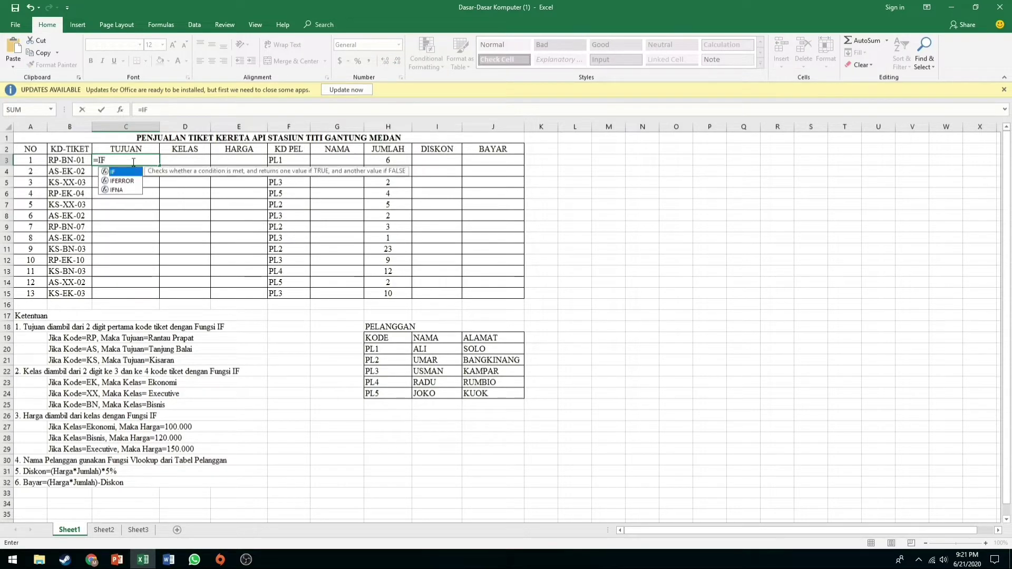
type("(")
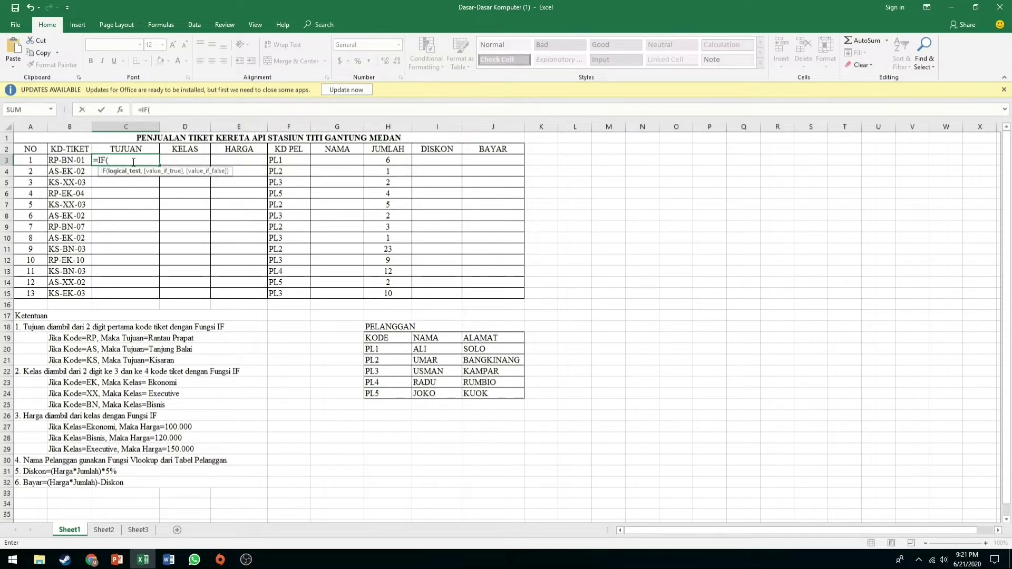
type("LEFT")
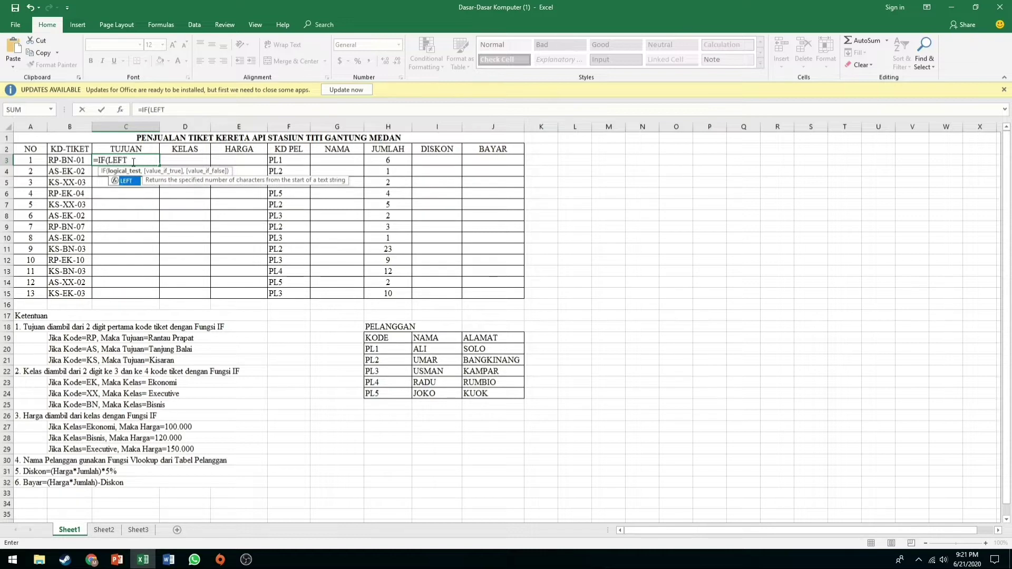
type("(")
left_click(76, 161)
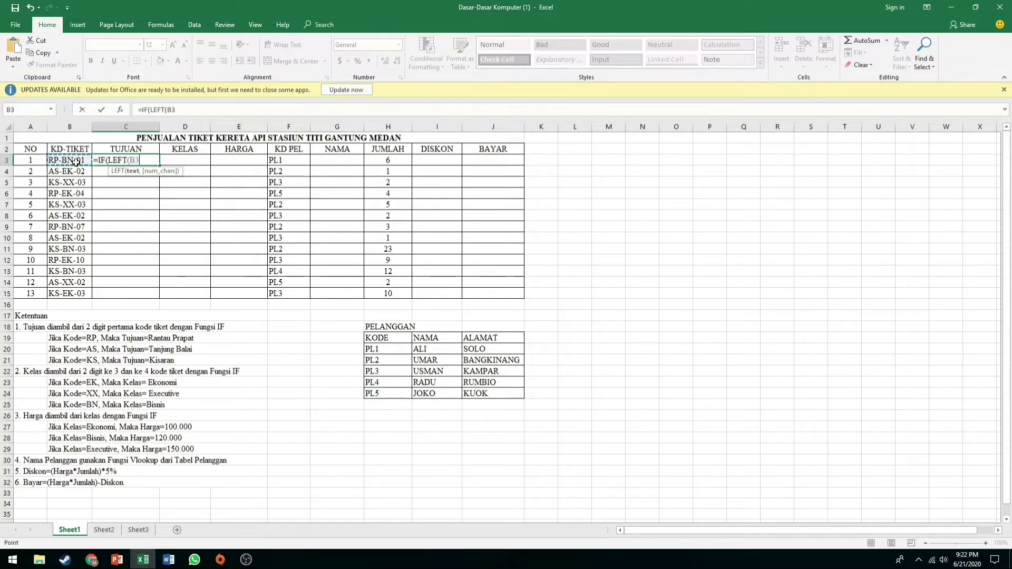
type(",2")
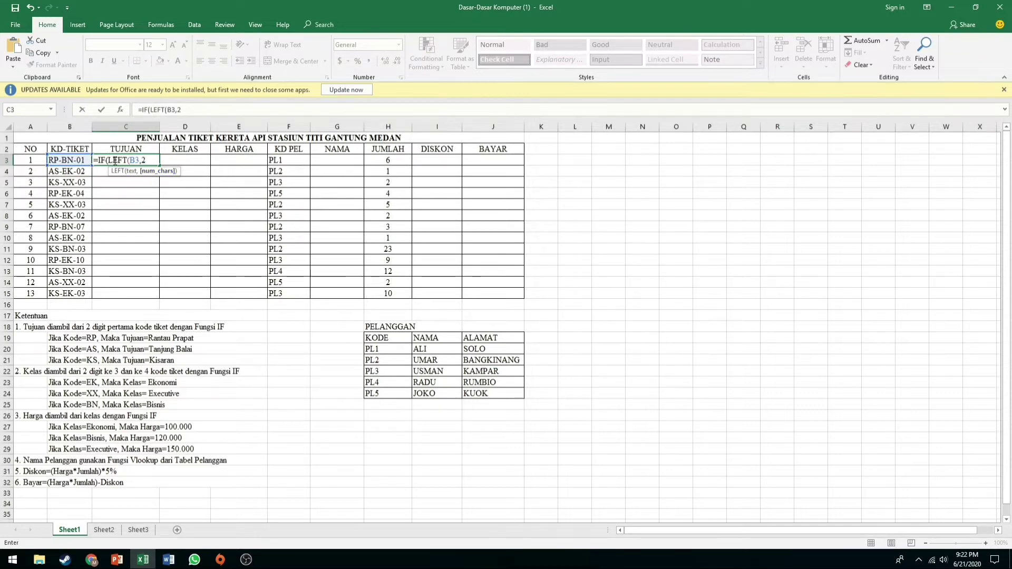
type(")")
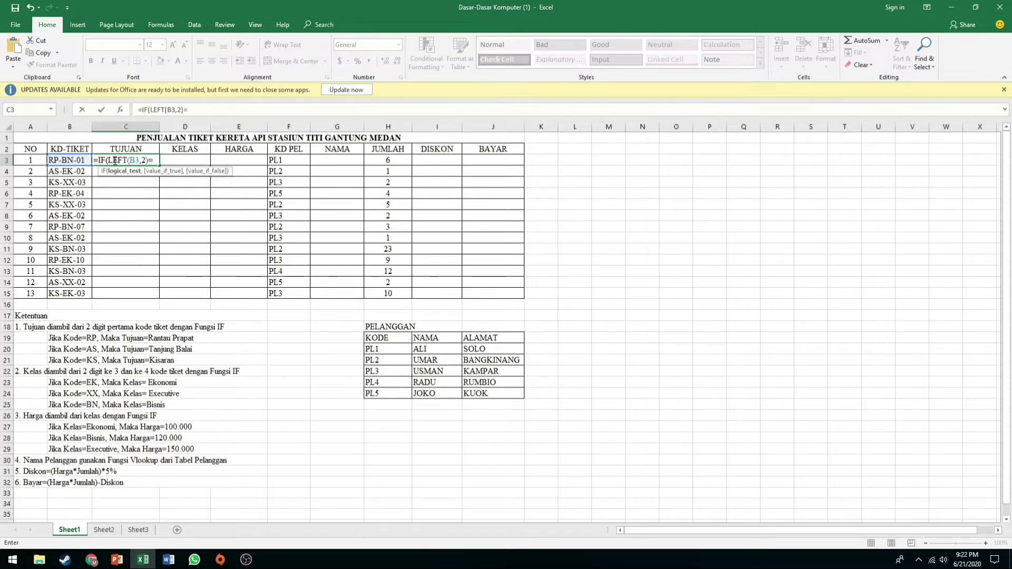
type("=\"RP\",")
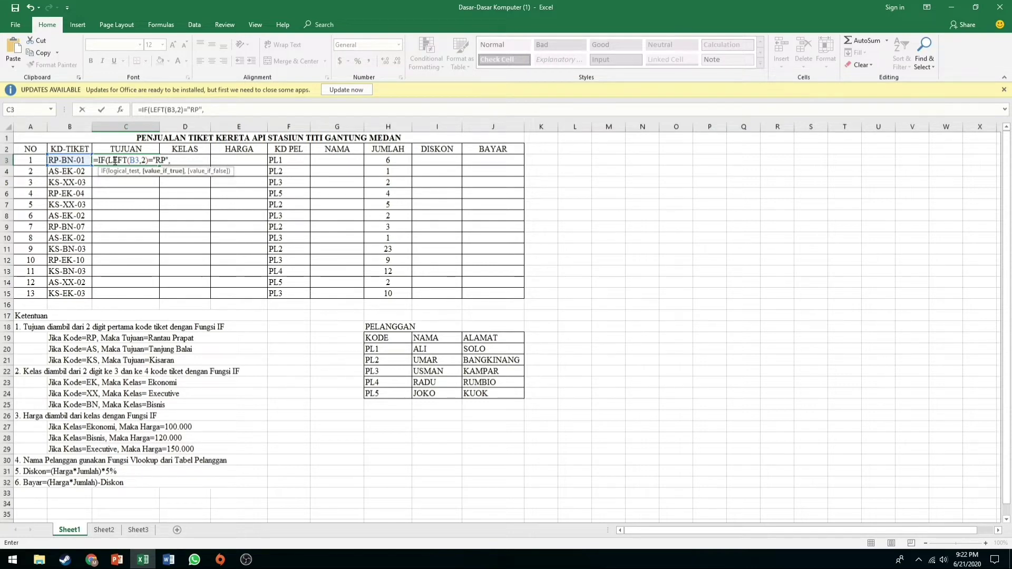
Step: Give the IF in C3 the true result "RANTAU PRAPAT", followed by a comma for the false argument
type("\"RANTAU PRPAT")
key("BackSpace")
key("BackSpace")
key("BackSpace")
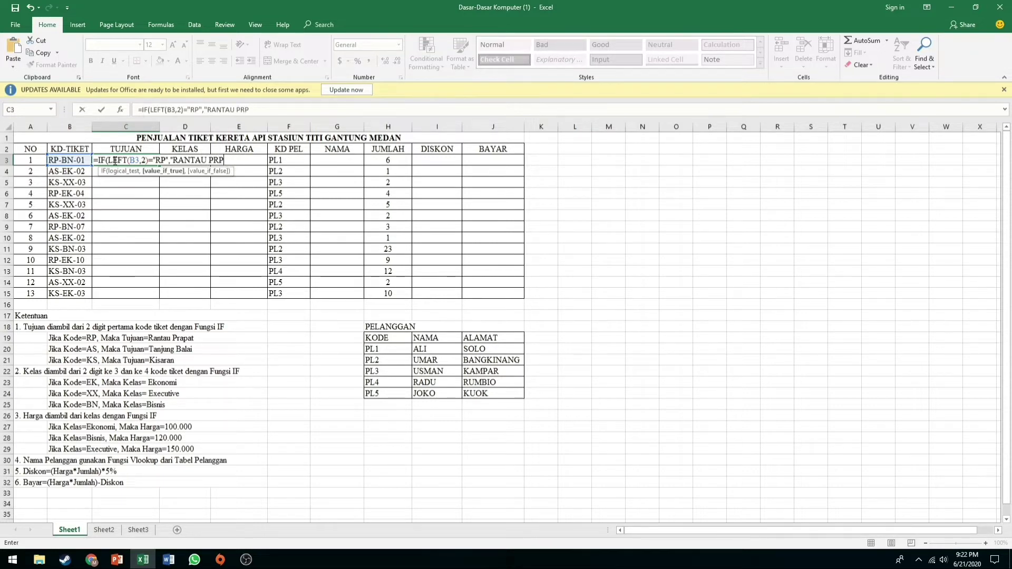
type("APAT\",")
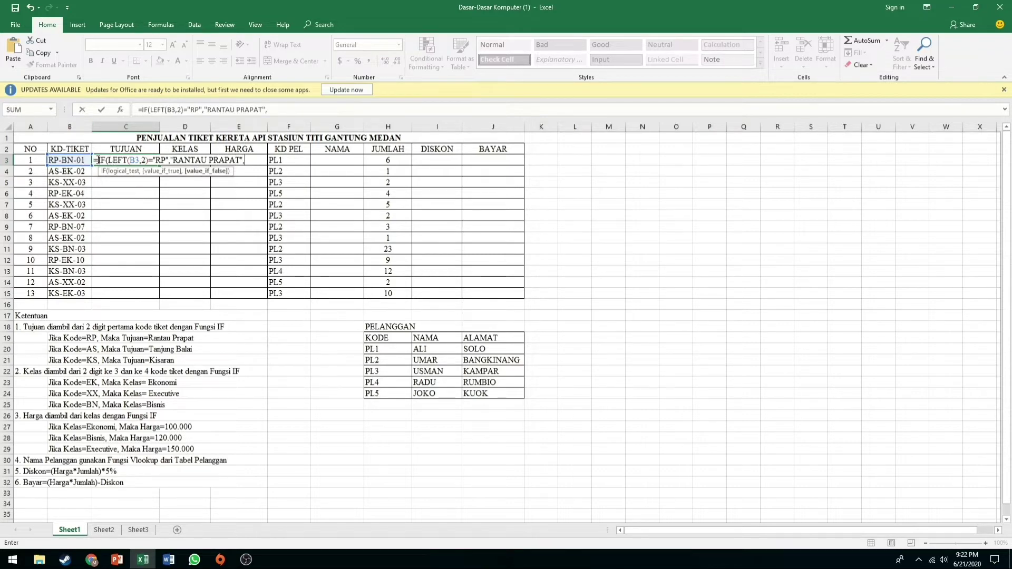
Step: Nest a copy of the IF segment as the false argument in C3 and change its tested code to "AS"
left_click_drag(98, 159, 244, 167)
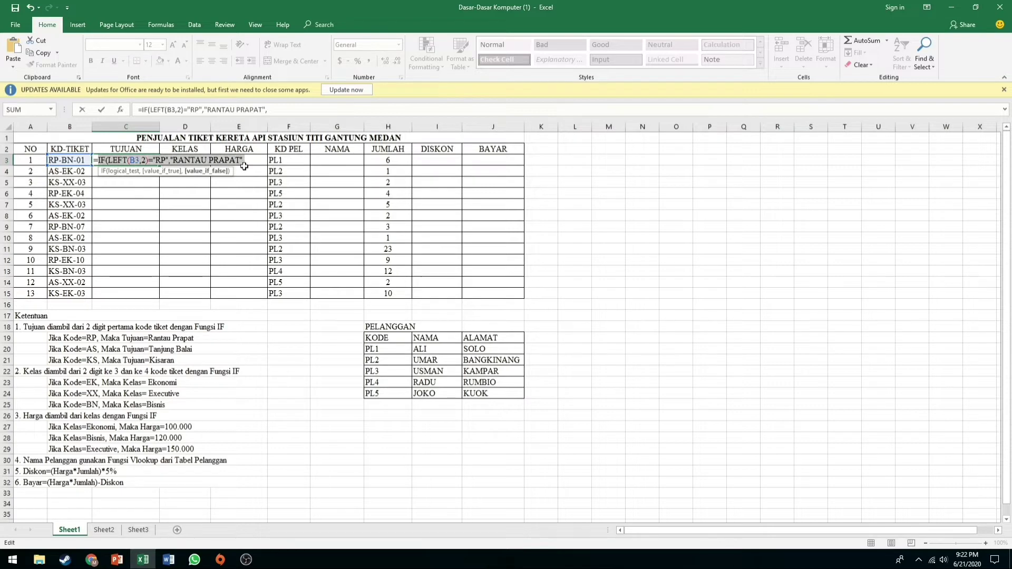
key("ctrl+c")
left_click(249, 161)
key("ctrl+v")
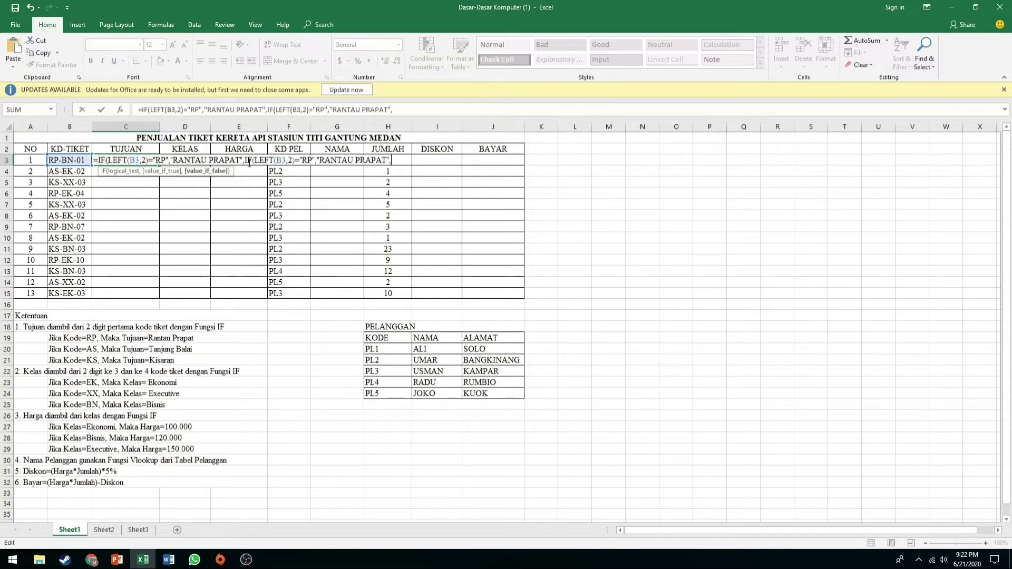
left_click_drag(314, 160, 301, 160)
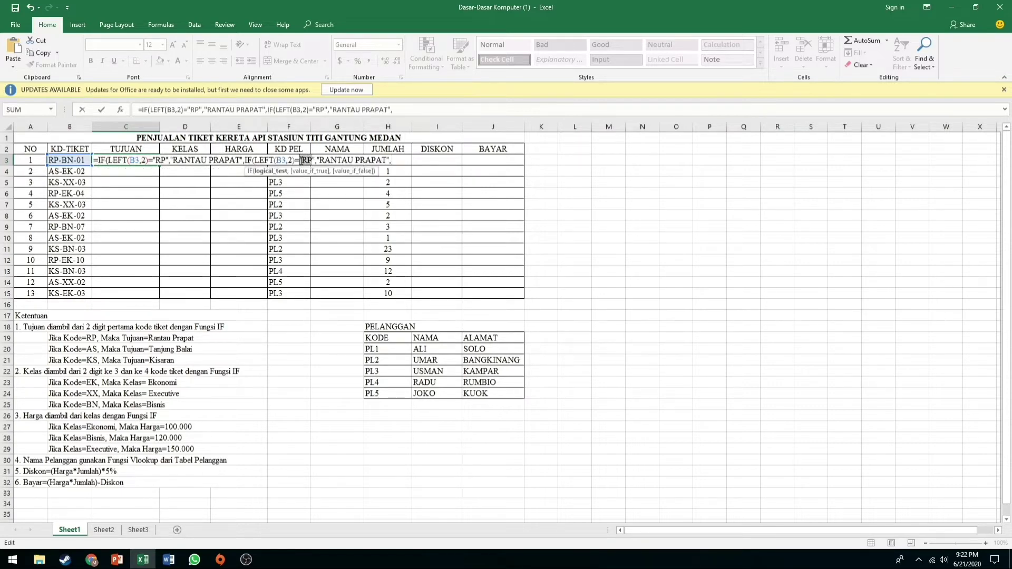
type("AS")
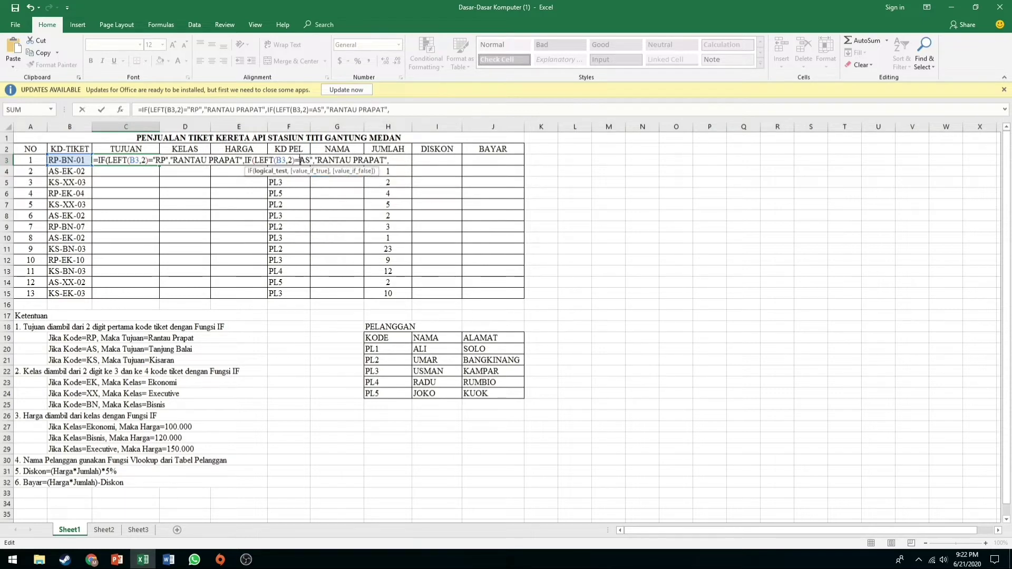
type("\"")
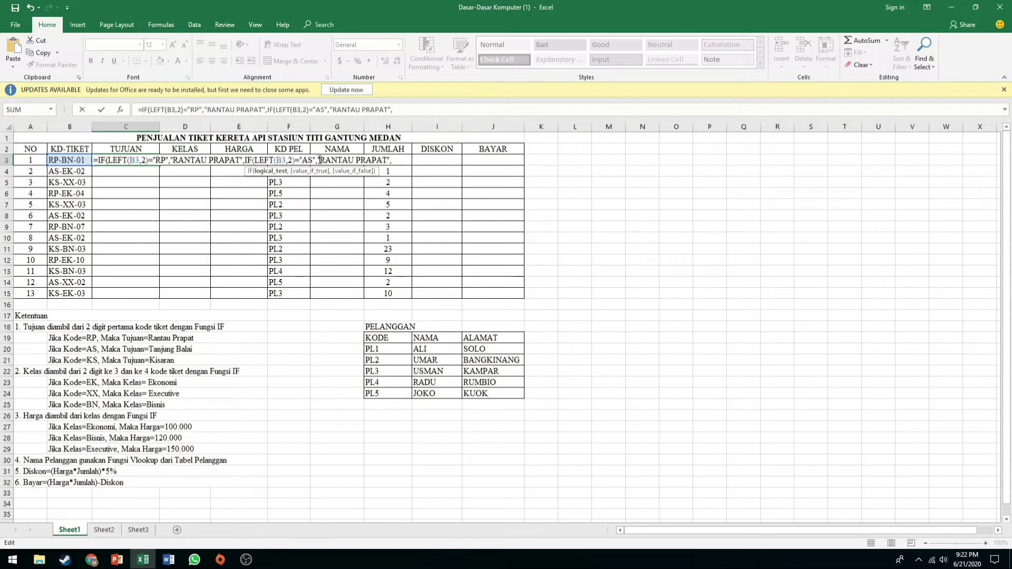
Step: Complete the C3 formula with "TANJUNG BALAI" as the nested true result and "KISARAN" as the fallback, accepting the suggested bracket correction
left_click_drag(320, 160, 388, 161)
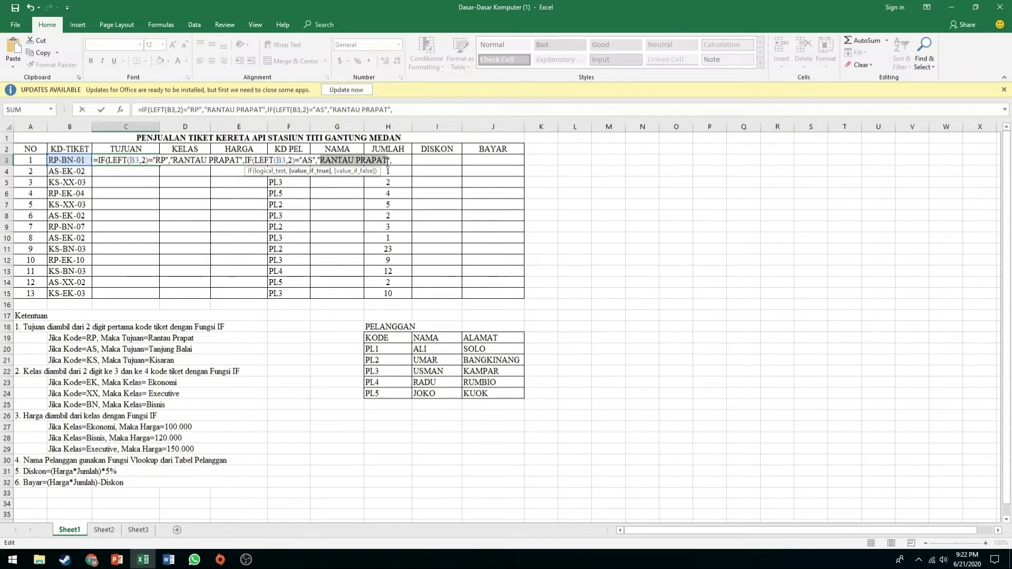
type("TANJUNG ")
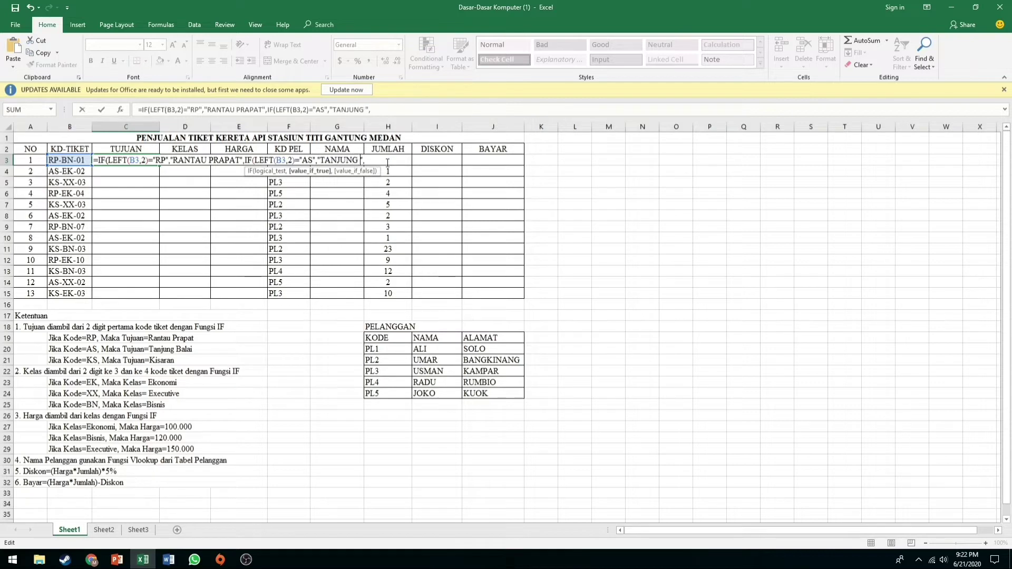
type("BALAI\",\"")
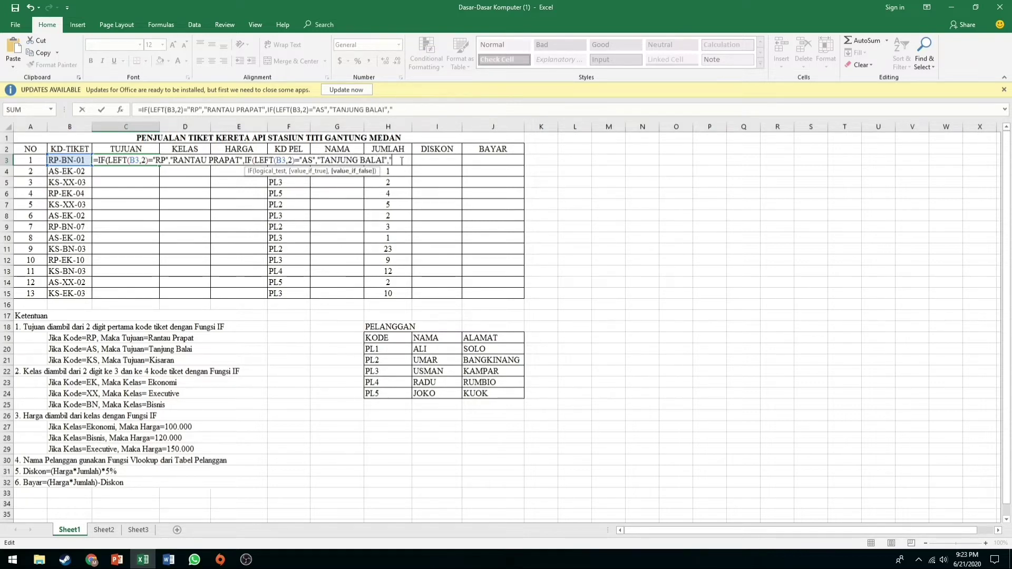
type("KISARAN")
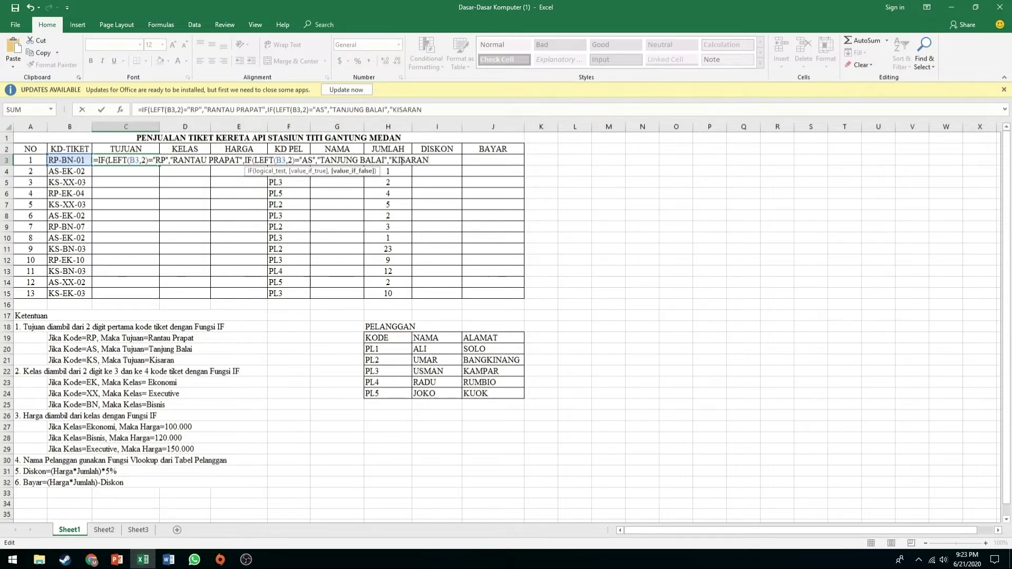
type("\")")
key("Return")
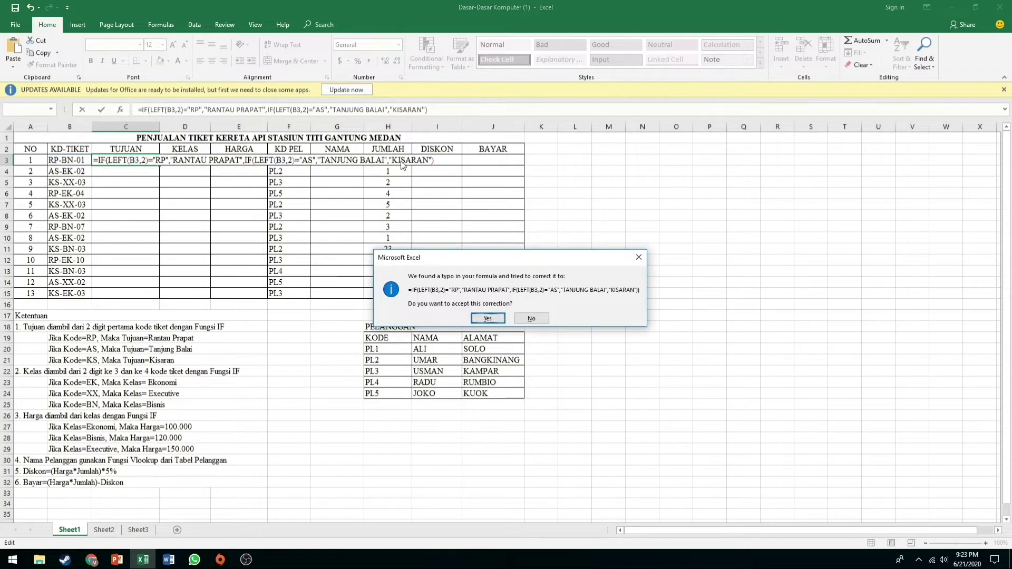
key("Return")
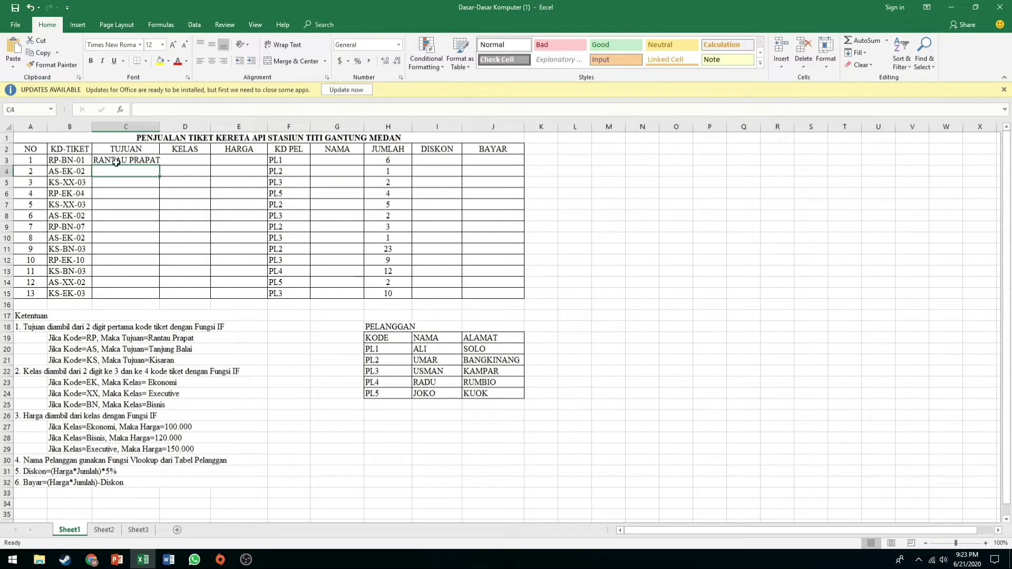
Step: Fill the TUJUAN formula from C3 down to C15 and autofit the width of column C
left_click(144, 162)
left_click_drag(160, 165, 160, 297)
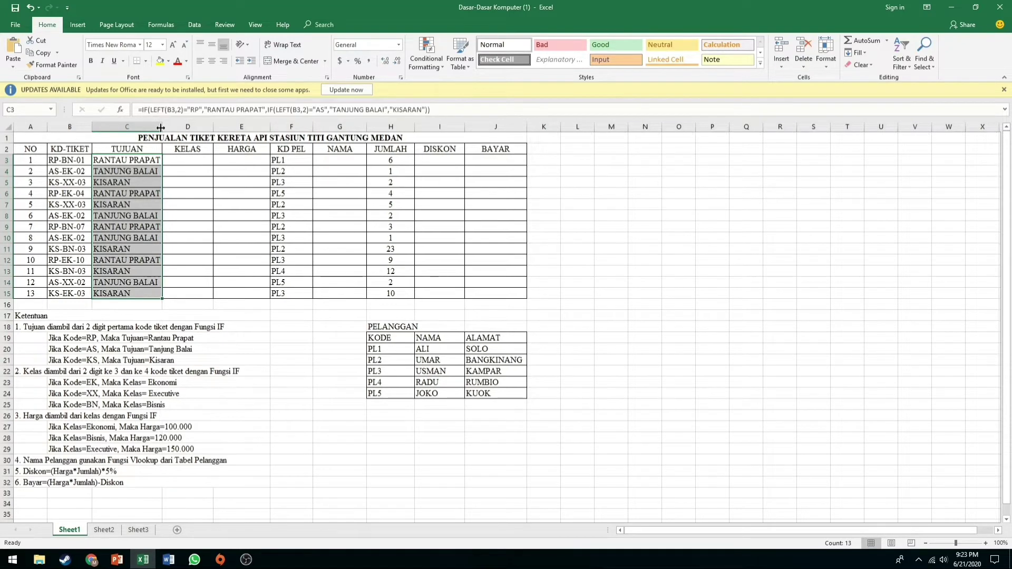
double_click(158, 127)
left_click(266, 358)
left_click(135, 264)
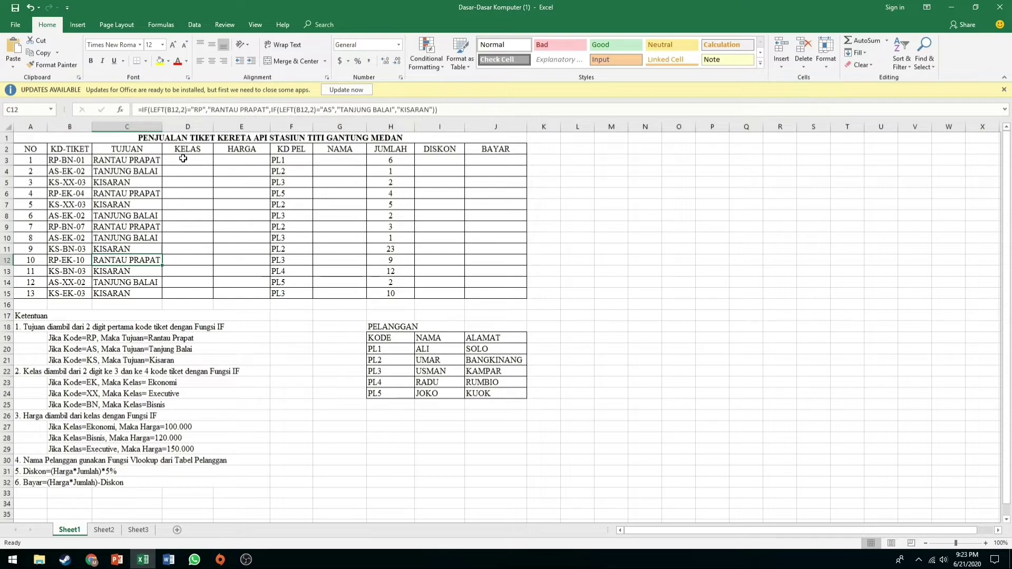
Step: Start the KELAS formula in D3 with an IF that returns "EKONOMI" when MID(B3,4,2) equals "EK"
left_click(178, 160)
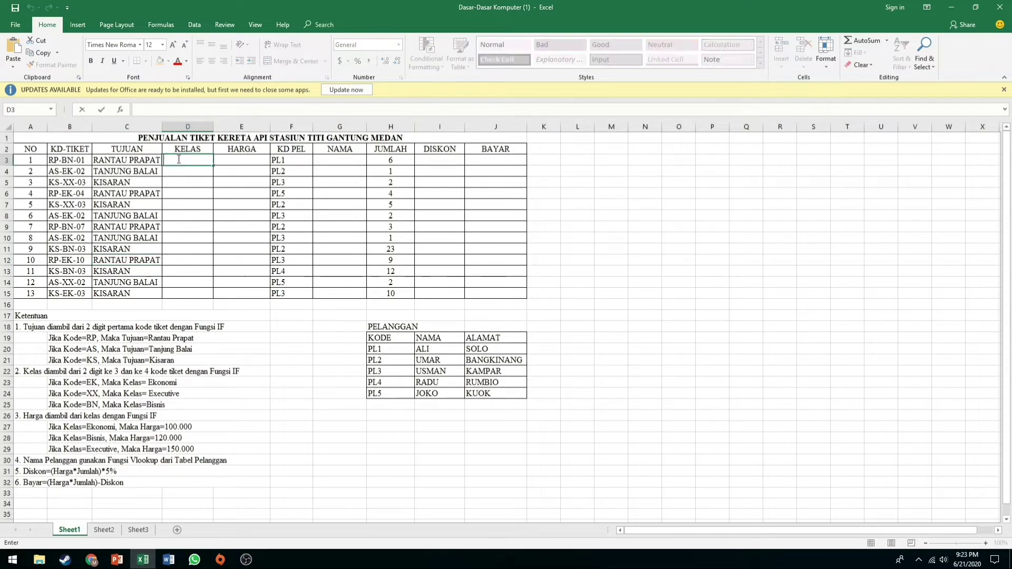
type("=IF")
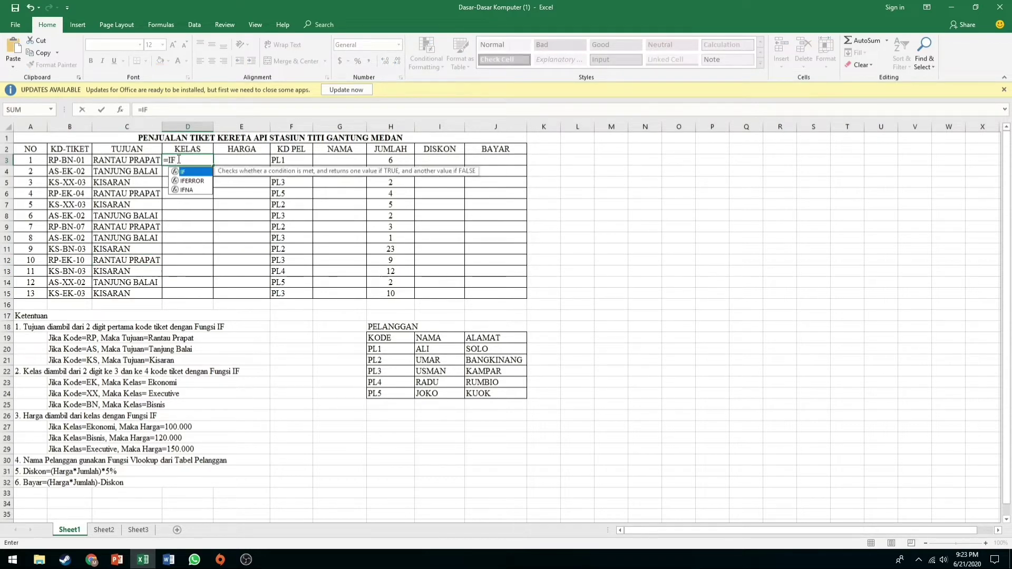
type("(")
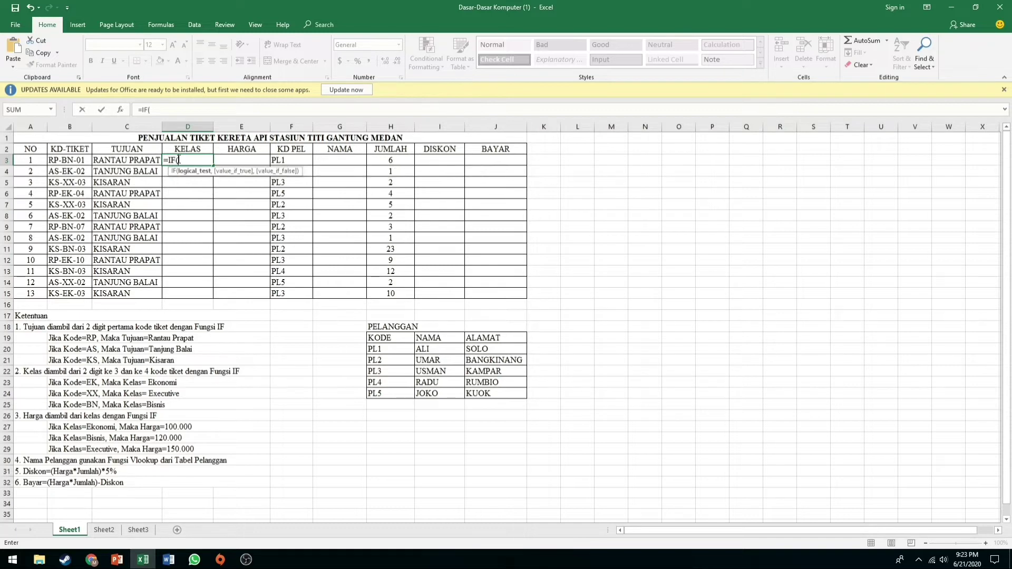
type("MID(")
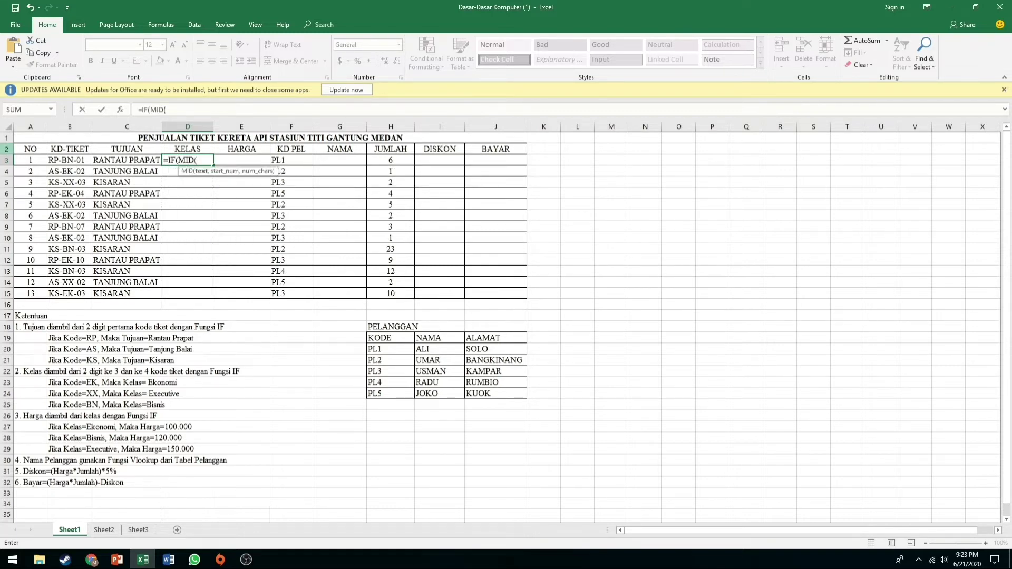
left_click(72, 161)
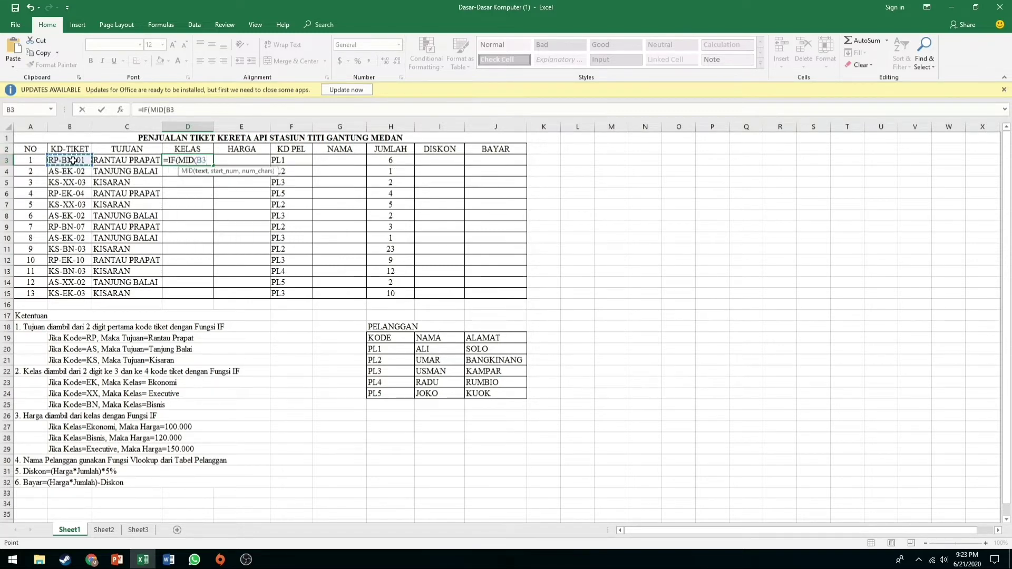
type(",4,2")
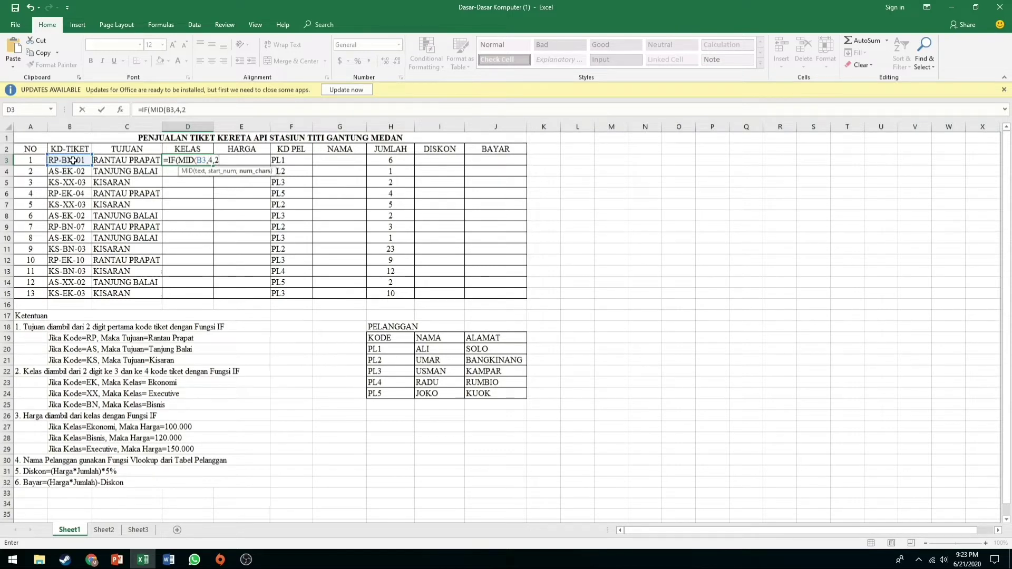
type(")")
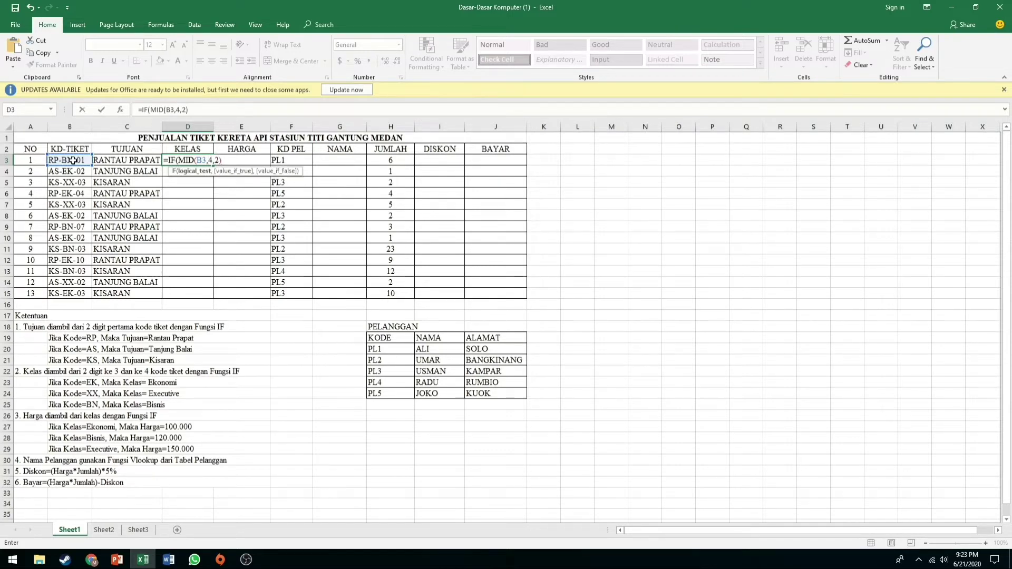
type("=\"EK\",")
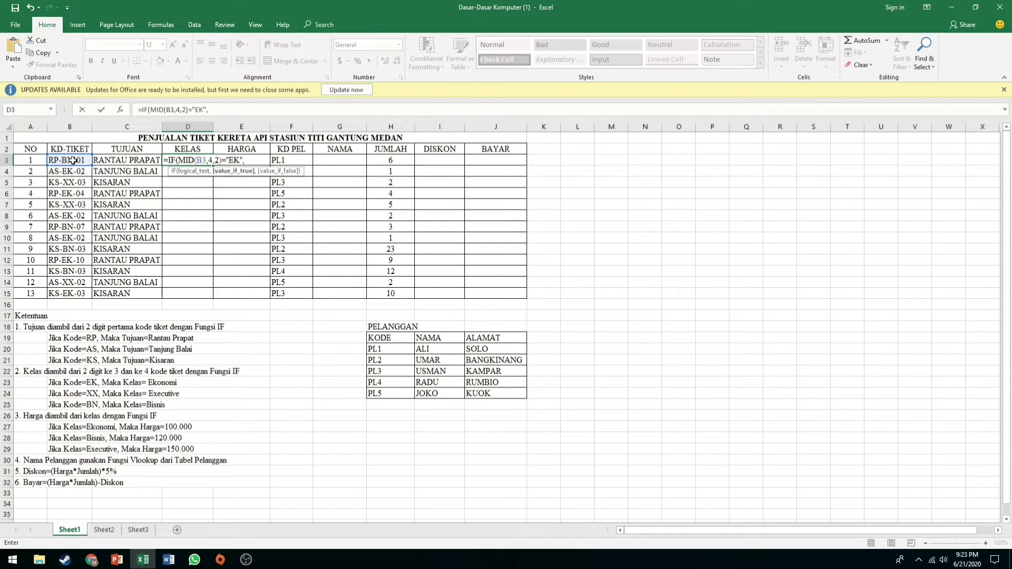
type("\"EKONOMI\",")
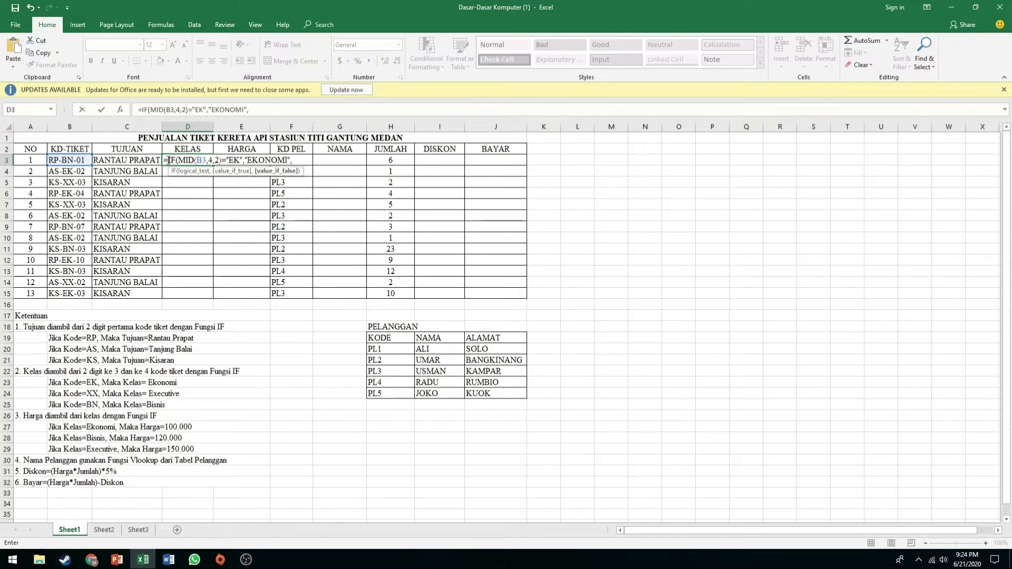
Step: Nest a copy of the IF segment as the false argument in D3, testing for "BN" and returning "BISNIS"
left_click_drag(168, 160, 294, 162)
key("ctrl+c")
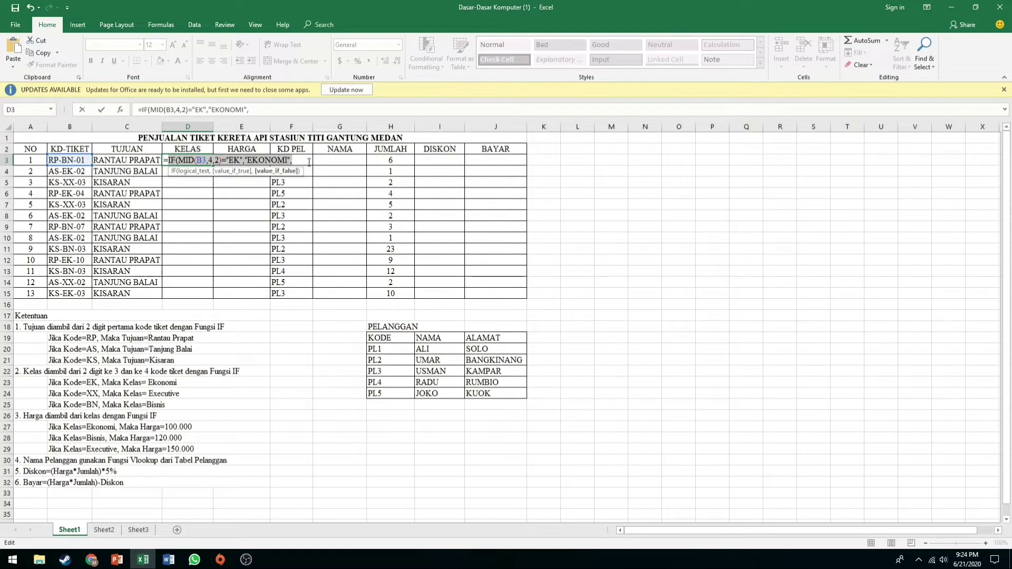
left_click(305, 157)
key("ctrl+v")
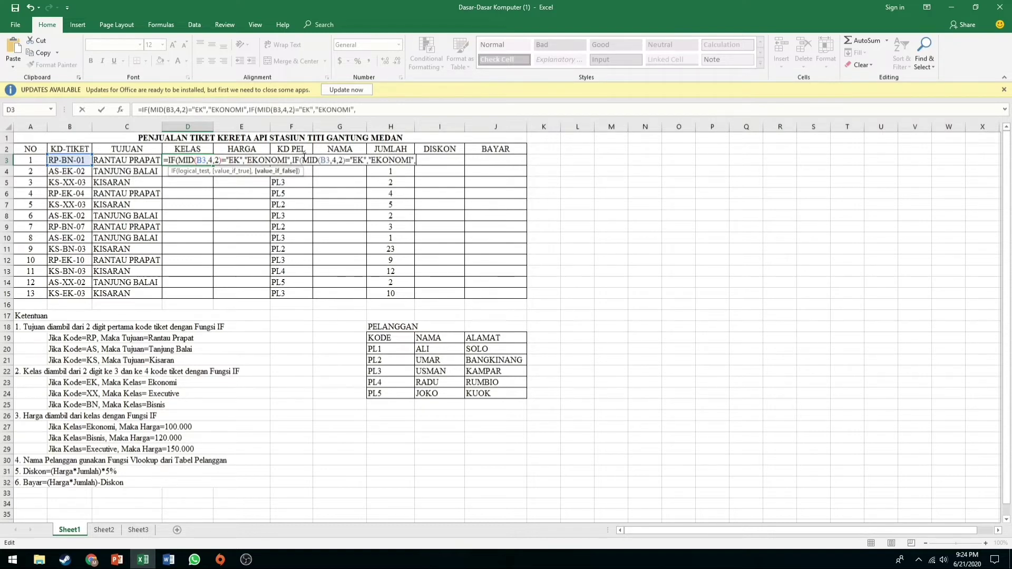
left_click_drag(364, 160, 354, 163)
type("BN")
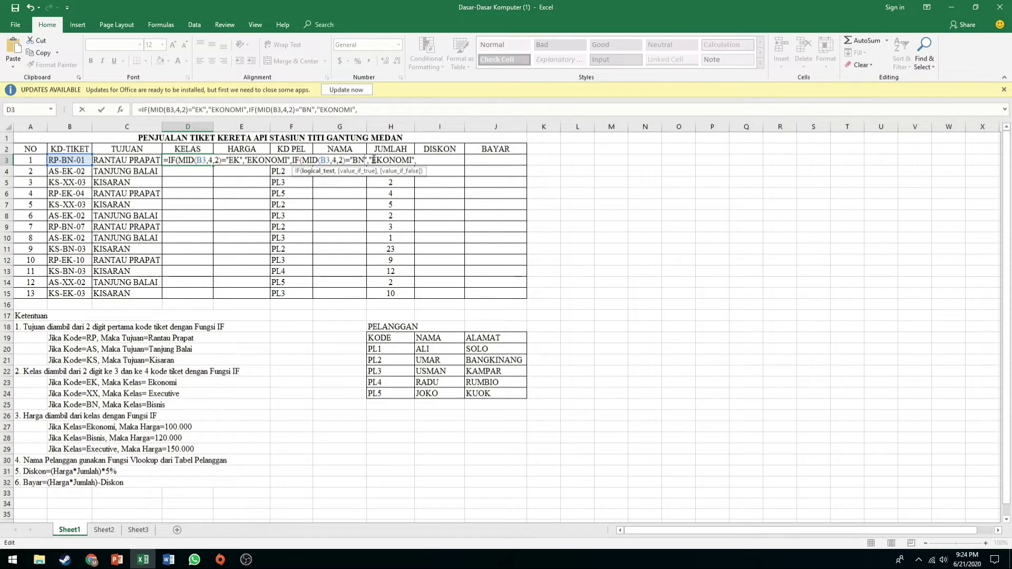
left_click_drag(371, 160, 412, 160)
type("BISNIS")
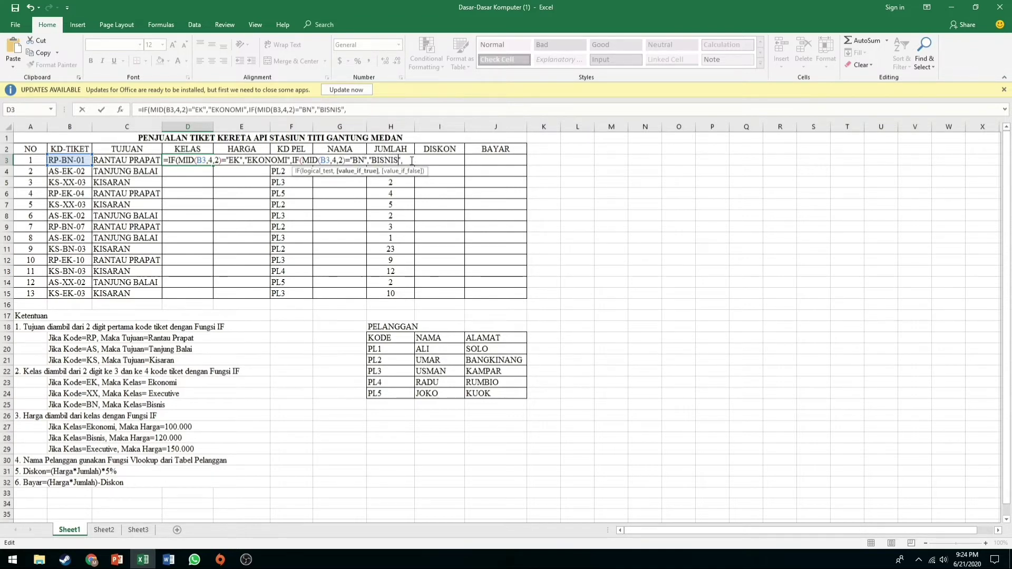
Step: Complete the D3 formula with "EXECUTIVE" as the fallback, accepting the suggested bracket correction, and fill it down to D15
left_click(405, 160)
type("EXECUTIVE")
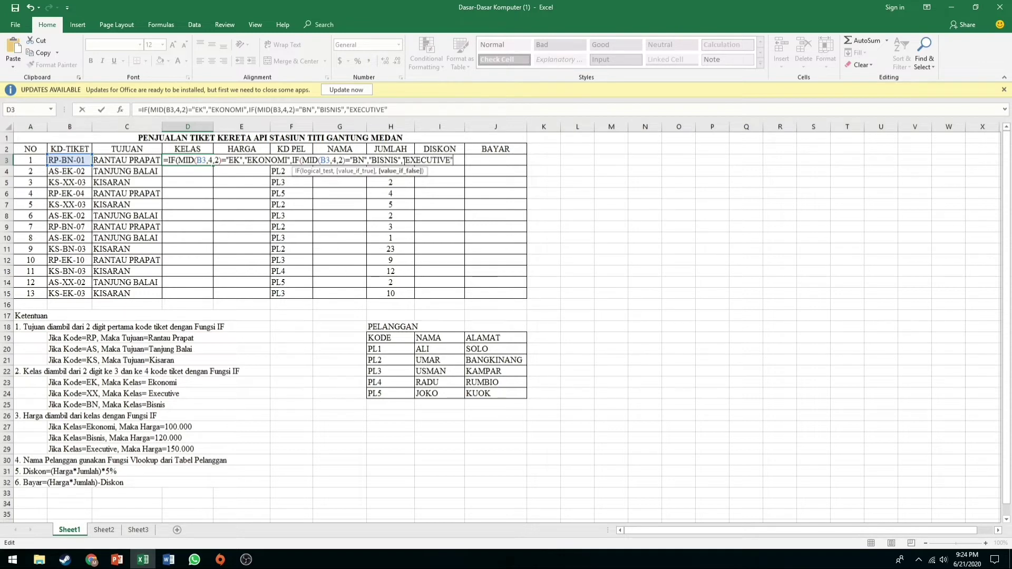
type("\")")
key("Return")
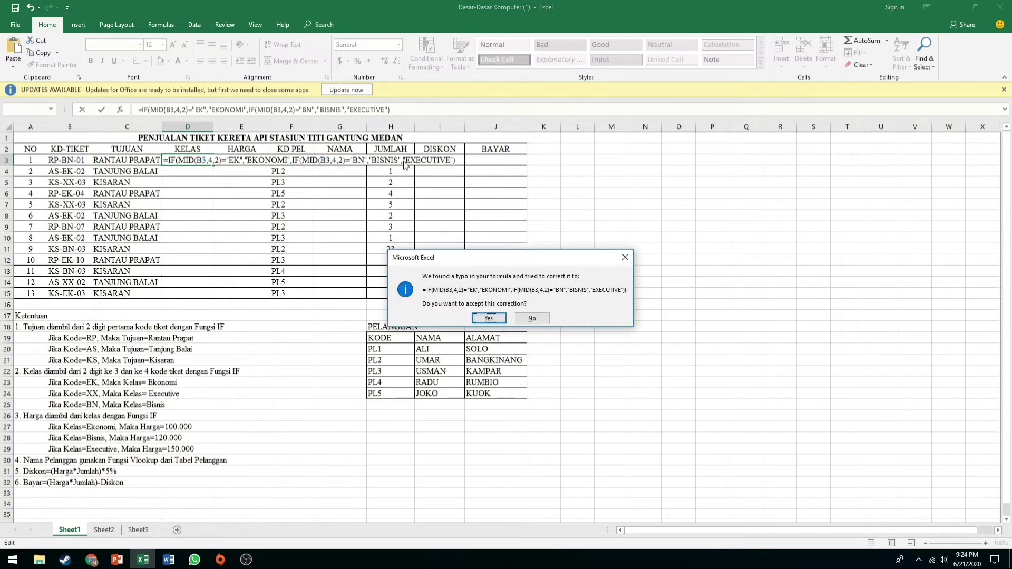
key("Return")
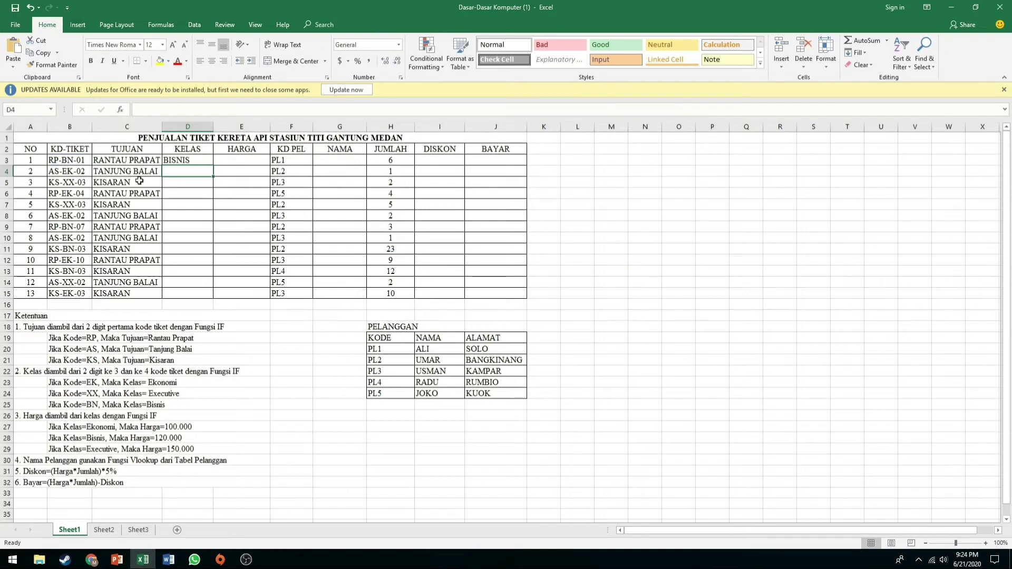
left_click(176, 159)
left_click_drag(211, 165, 216, 299)
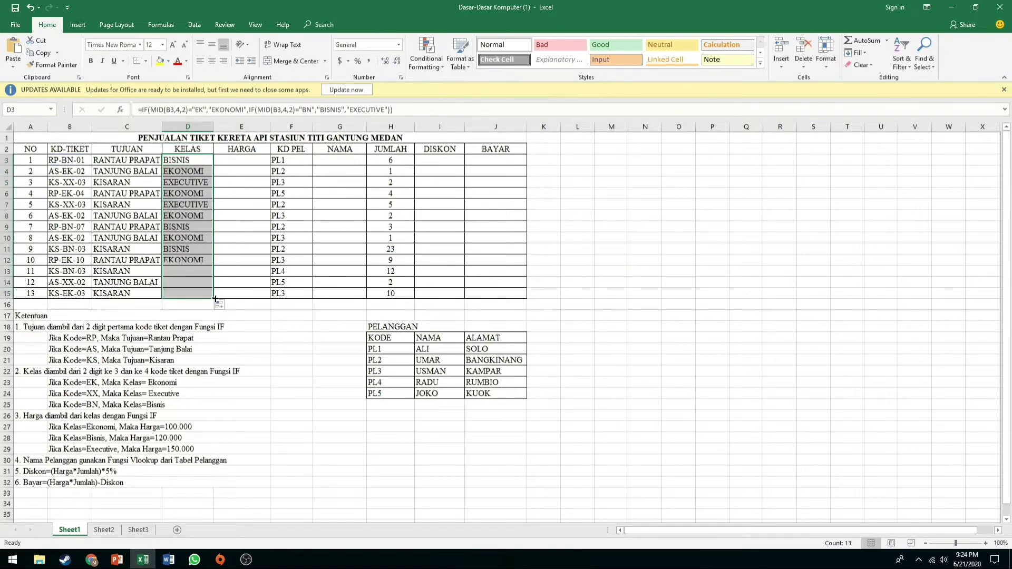
Step: Start the HARGA formula in E3 with an IF that returns "100000" when D3 equals "EKONOMI"
double_click(228, 159)
type("=")
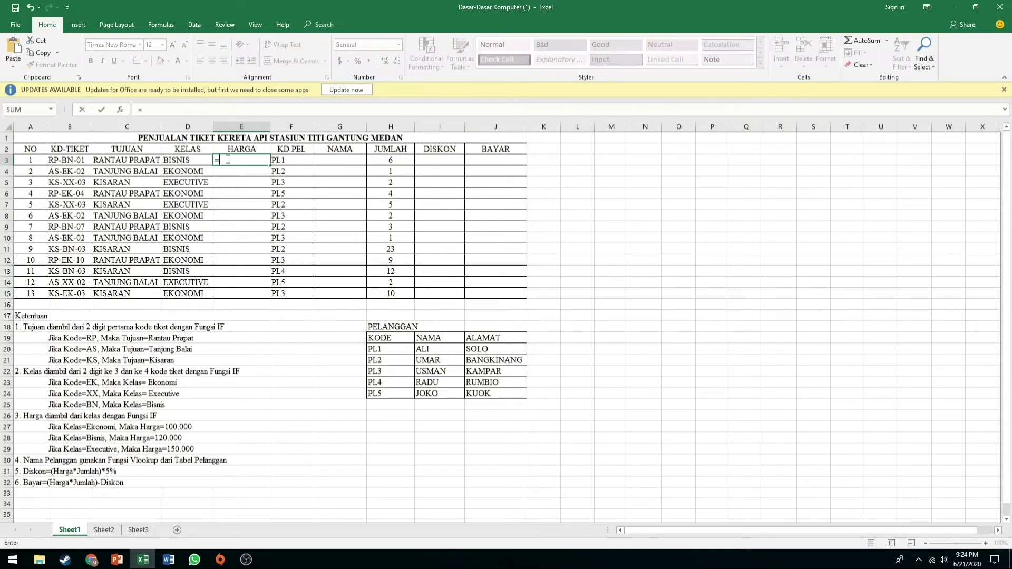
type("IF")
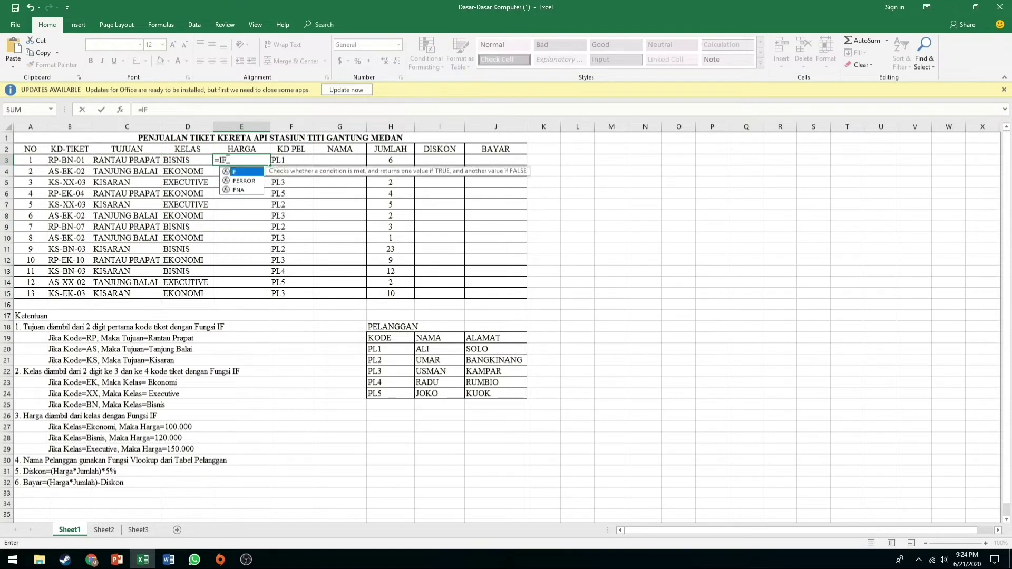
type("(")
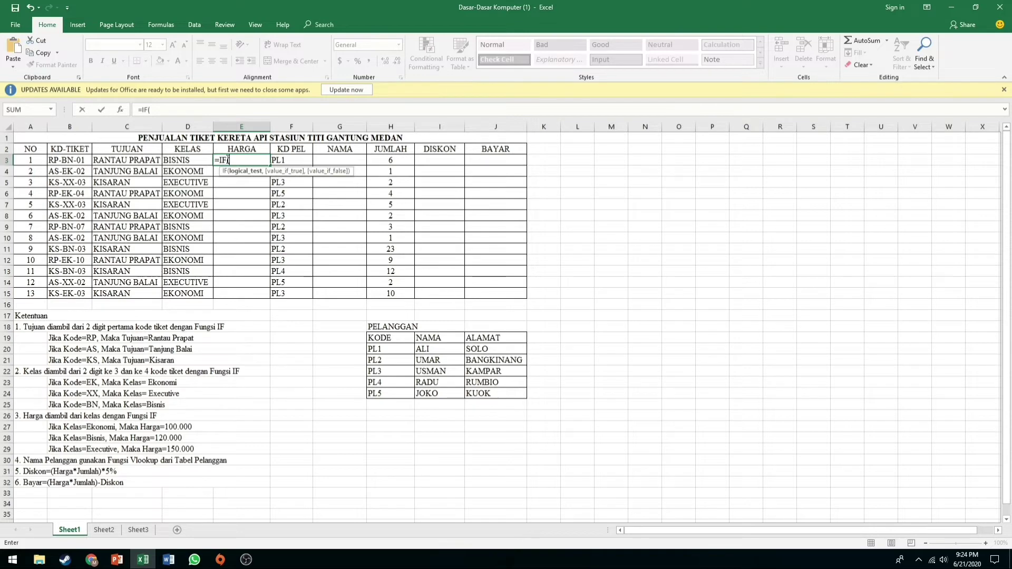
left_click(191, 161)
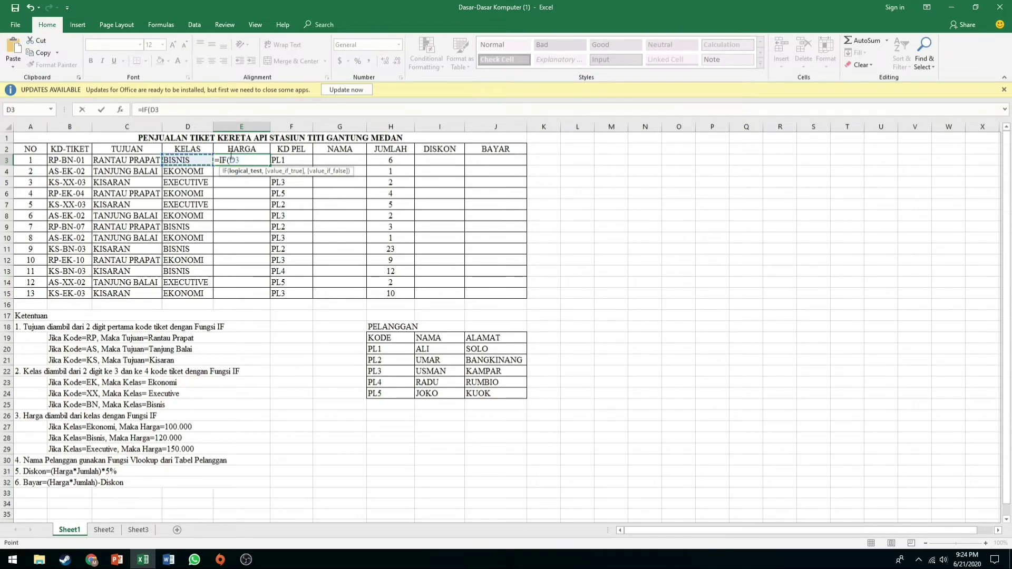
type("+")
type("=")
type("EKONOMI")
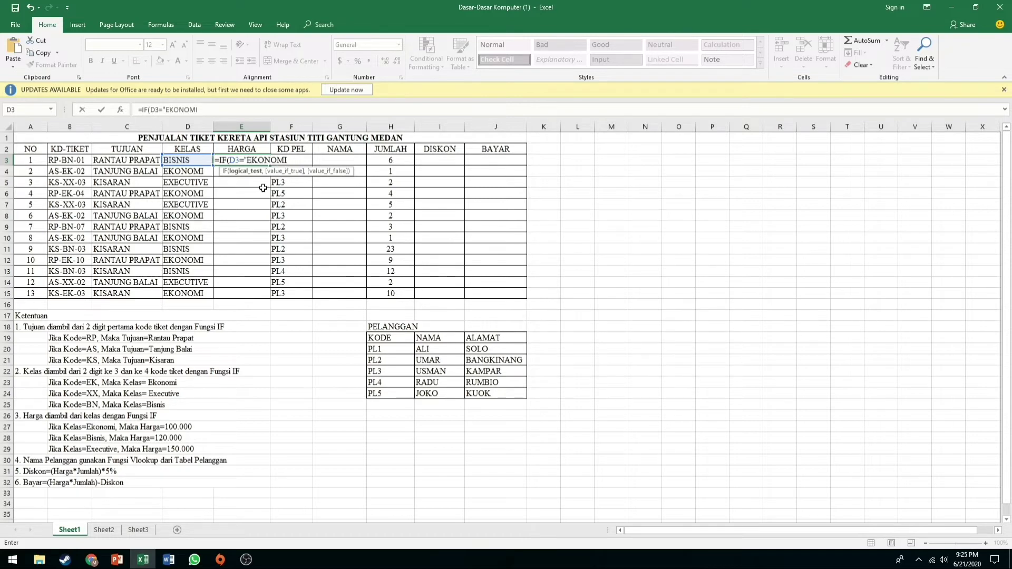
type("\",\"100000")
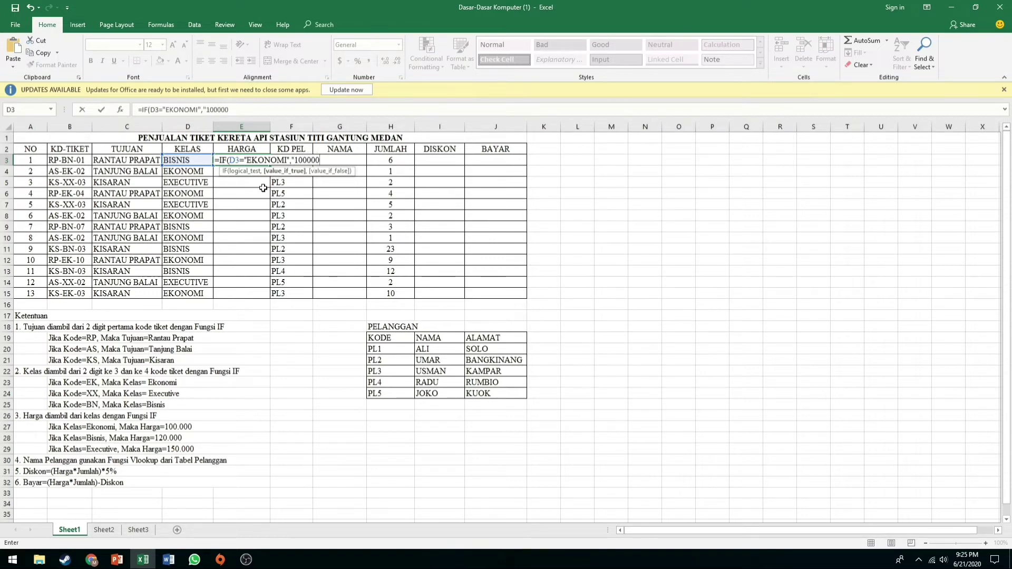
type("\",")
Step: Nest a copy of the IF segment as the false argument in E3, testing D3 for "BISNIS" and returning "120000"
left_click_drag(228, 160, 349, 160)
key("ctrl+c")
left_click(349, 160)
key("ctrl+v")
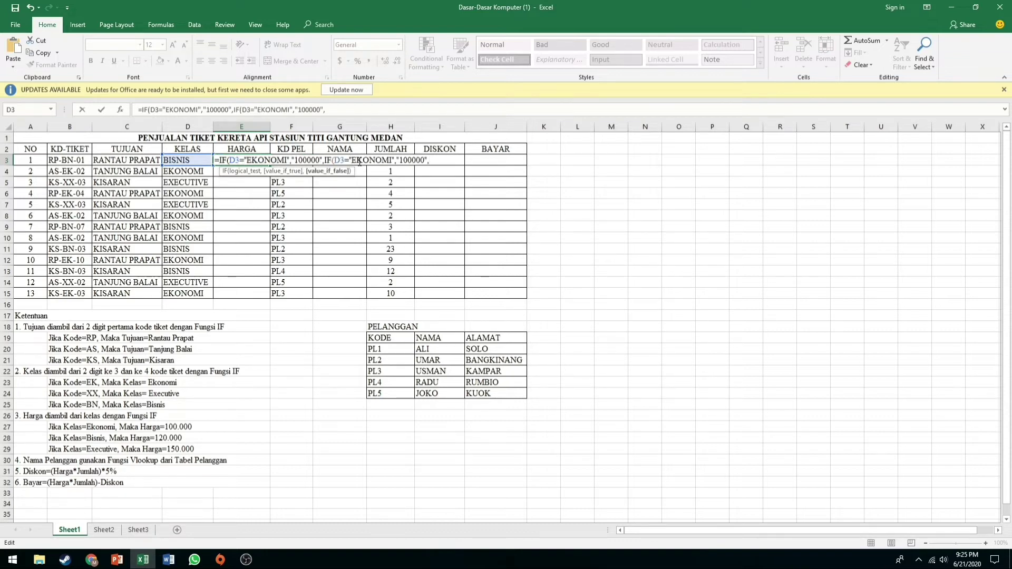
mouse_move(390, 160)
left_mouse_down()
mouse_move(354, 162)
mouse_move(393, 160)
left_mouse_up()
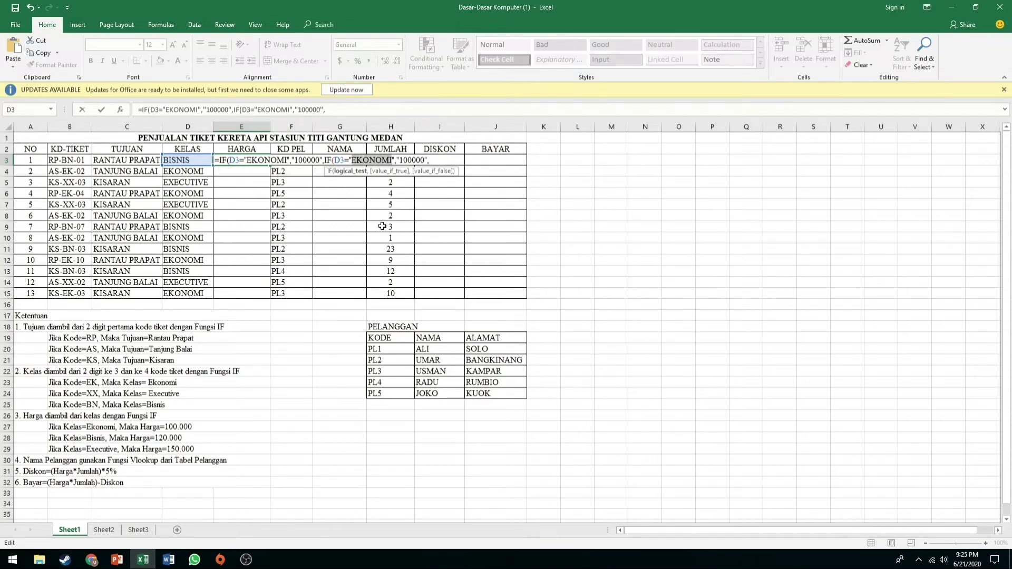
type("BISNIS")
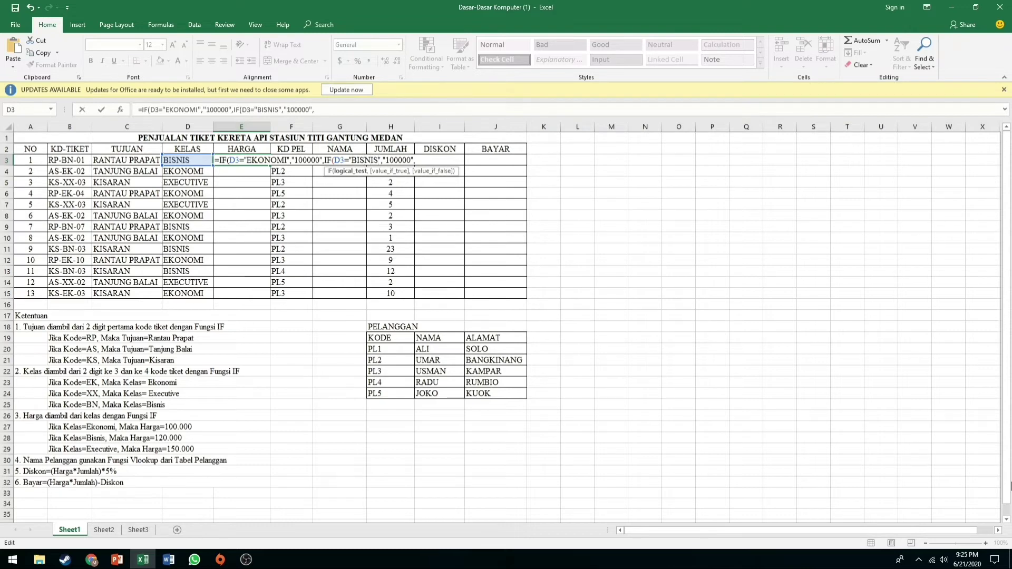
left_click(394, 160)
key("BackSpace")
type("2")
Step: Complete the E3 formula with "150000" as the fallback and fill it down to E15
left_click(430, 159)
type("\"15")
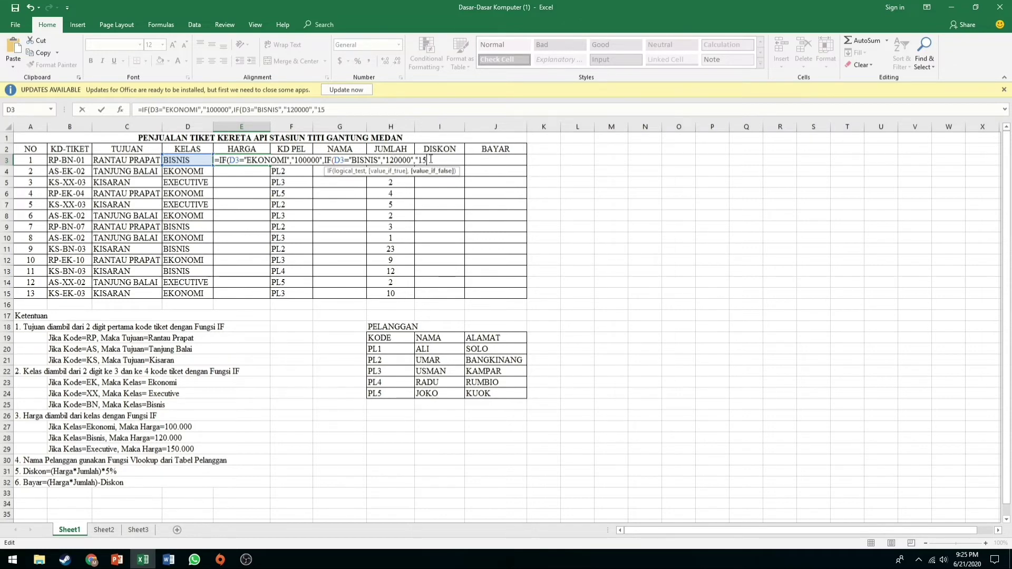
type("0000")
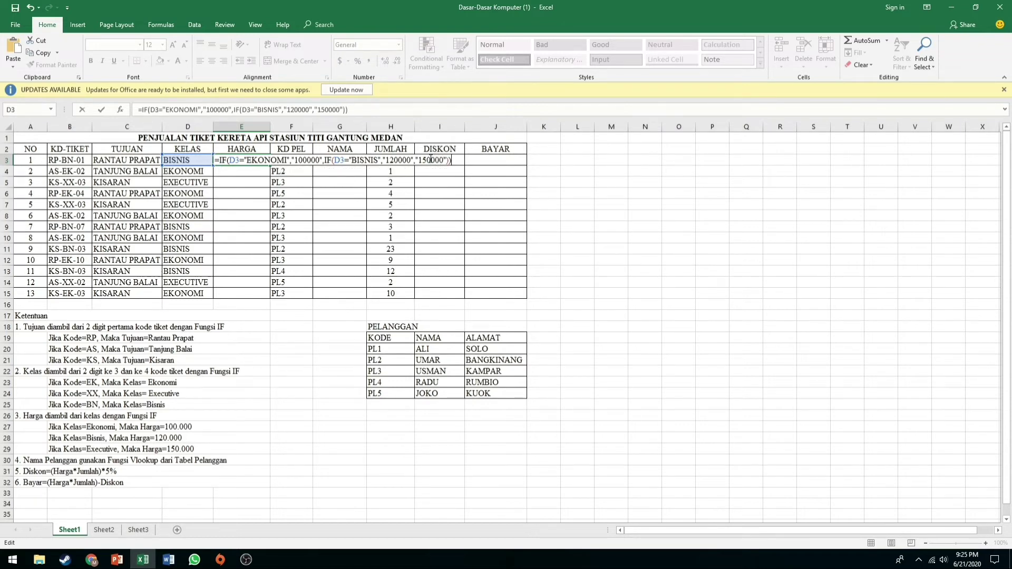
key("Return")
left_click(243, 159)
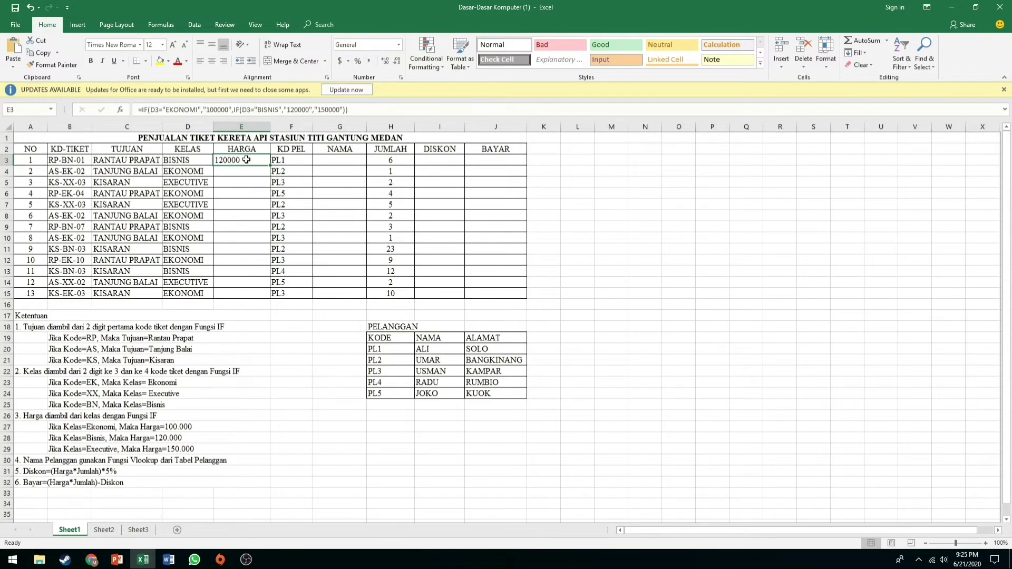
left_click_drag(269, 166, 271, 204)
left_click_drag(271, 291, 272, 294)
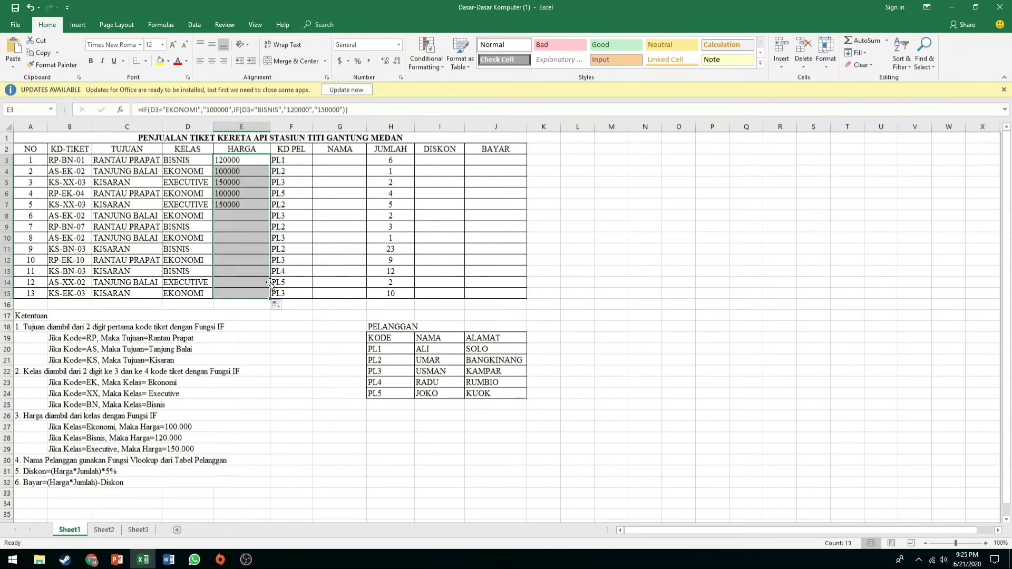
Step: Start the NAMA formula in G3 with a VLOOKUP of F3 in the PELANGGAN table, using the absolute range $H$20:$J$24
double_click(335, 158)
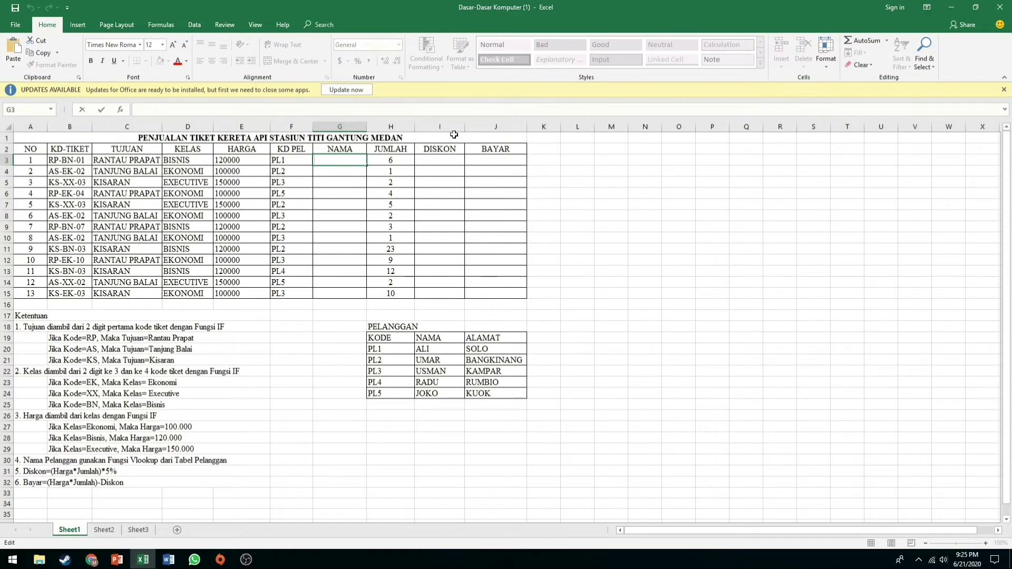
type("=")
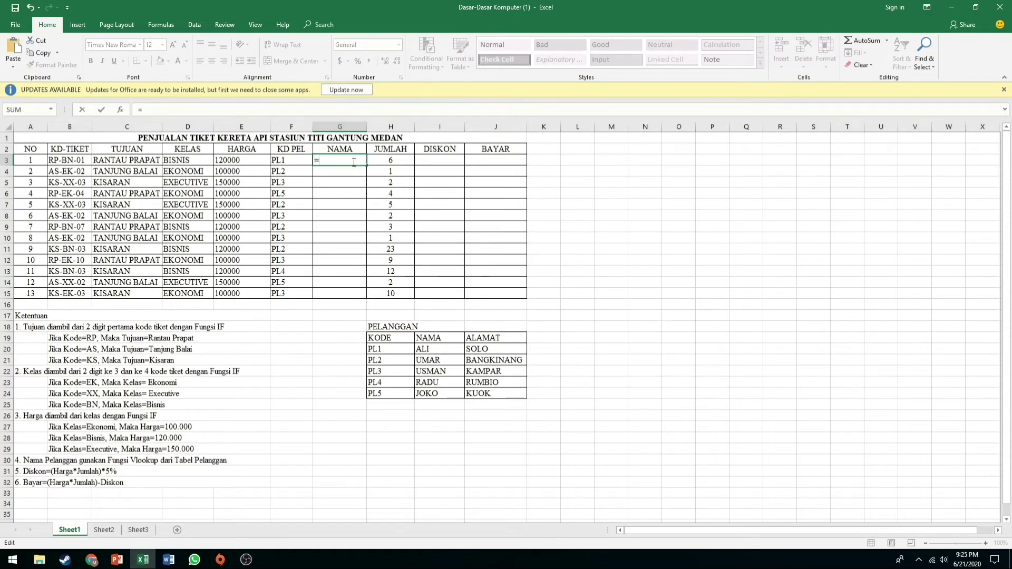
type("VLO")
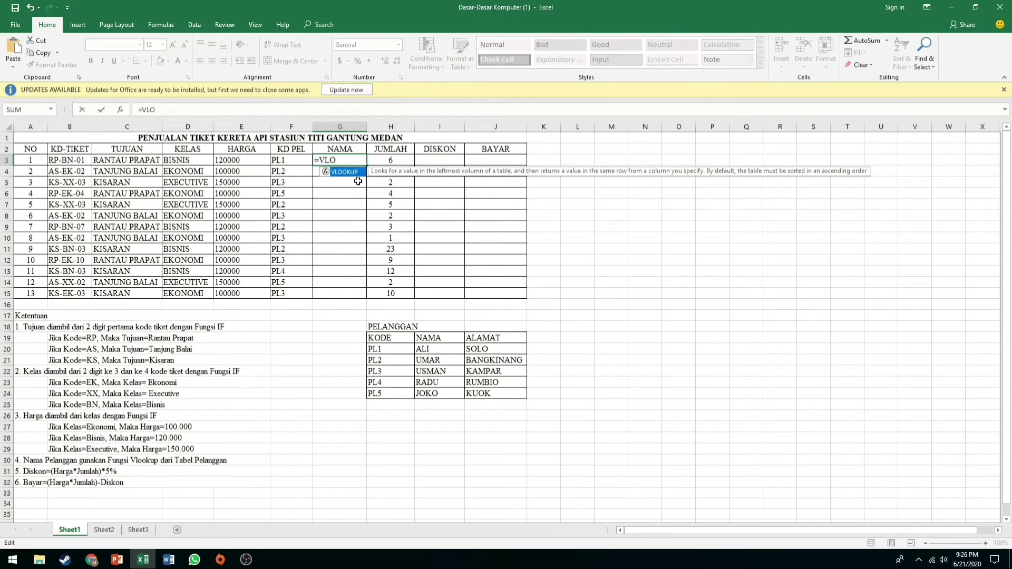
double_click(356, 174)
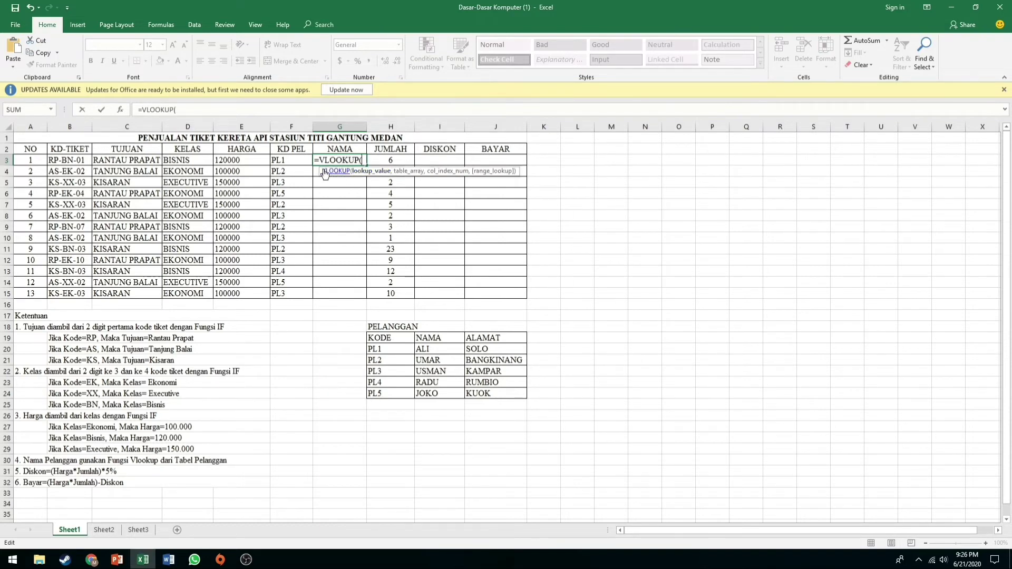
left_click(294, 160)
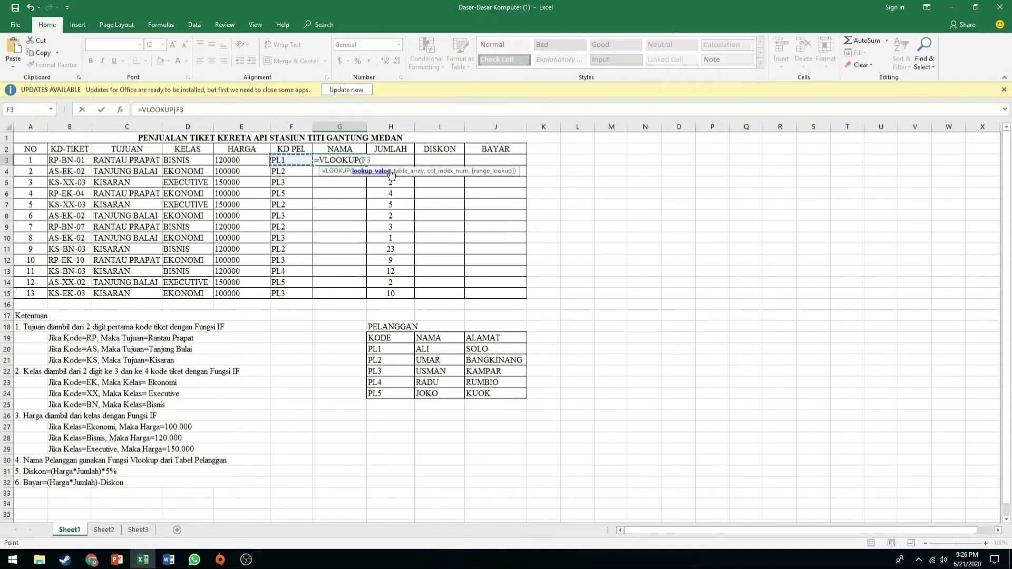
type(",")
left_click(377, 349)
left_click_drag(411, 349, 495, 395)
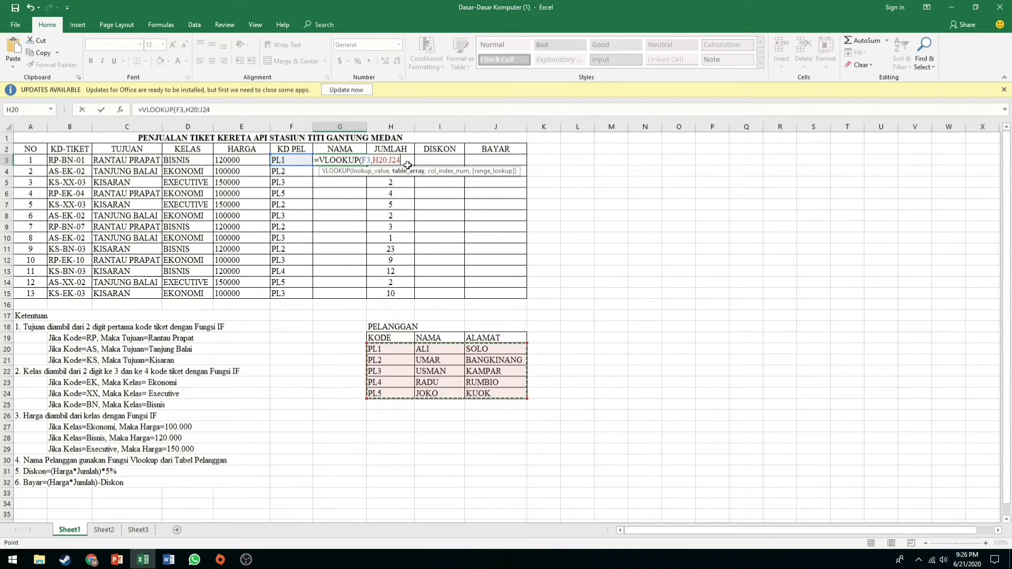
key("F4")
Step: Complete the G3 VLOOKUP with column index 2 and FALSE for an exact match, and fill it down to G15
type(",2,")
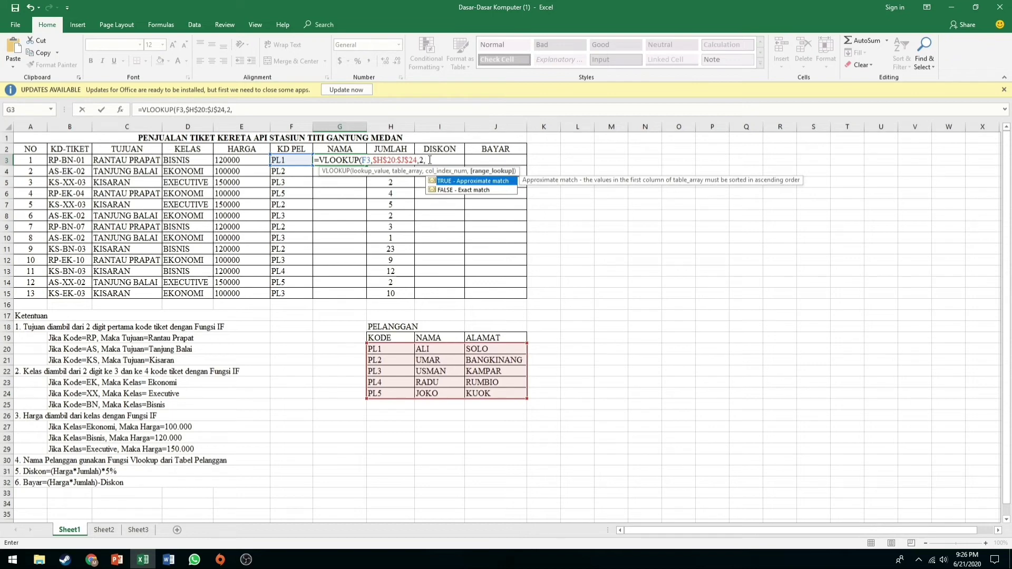
double_click(460, 191)
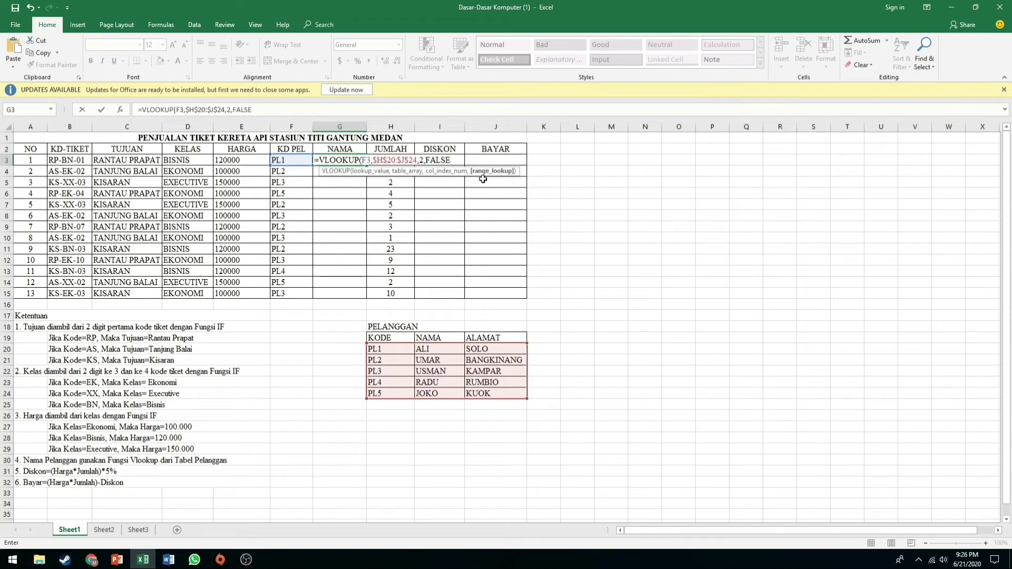
type(")")
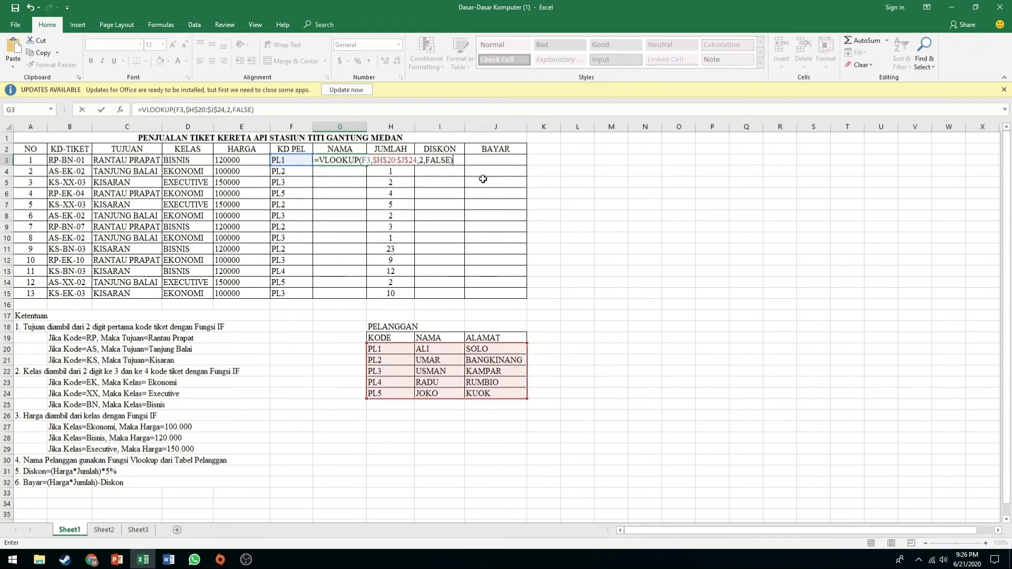
key("Return")
key("Return")
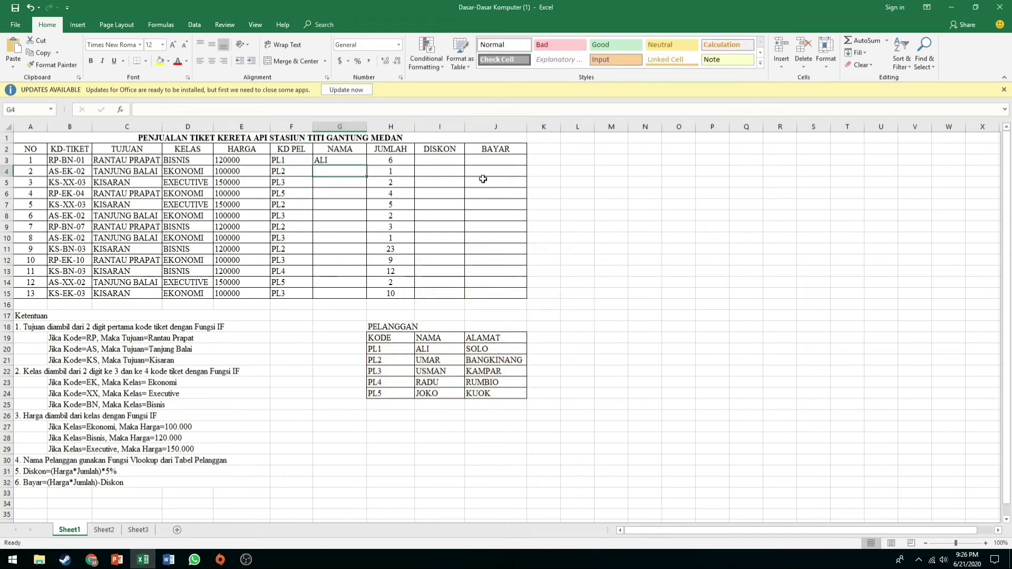
left_click(355, 160)
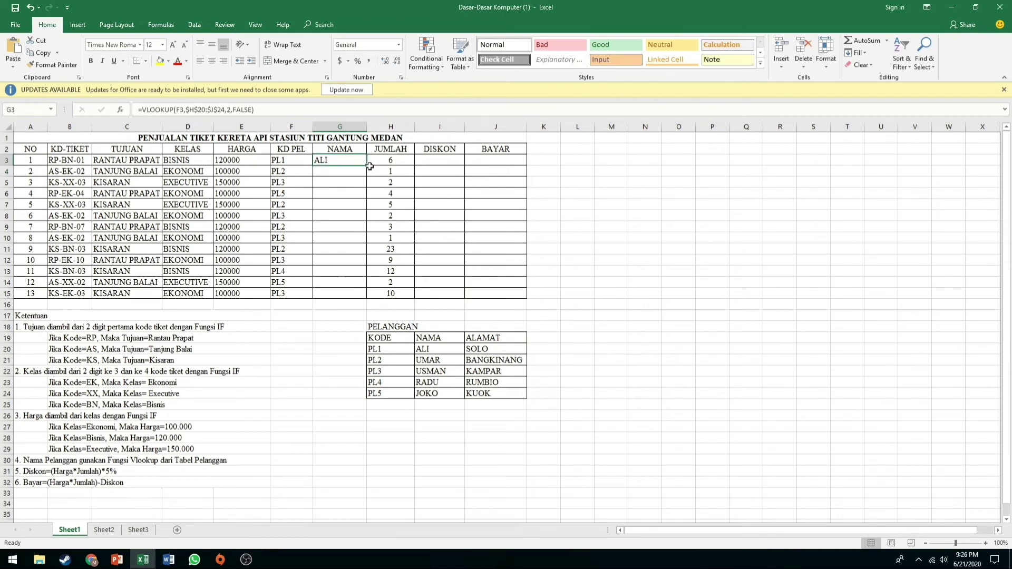
left_click_drag(369, 166, 373, 295)
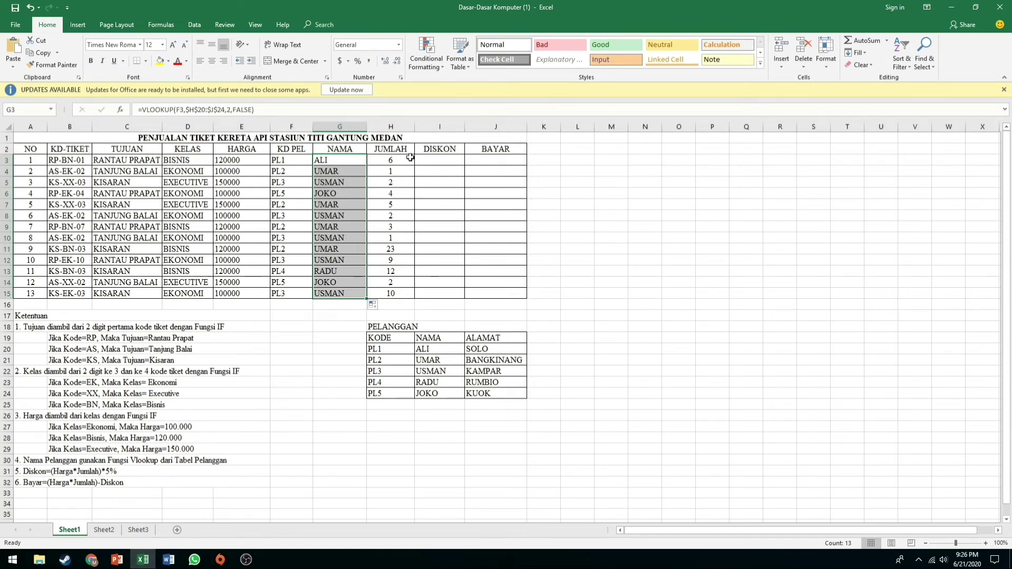
Step: Enter the DISKON formula =(E3*H3)*5% in I3 and fill it down to I15
left_click(427, 160)
double_click(431, 162)
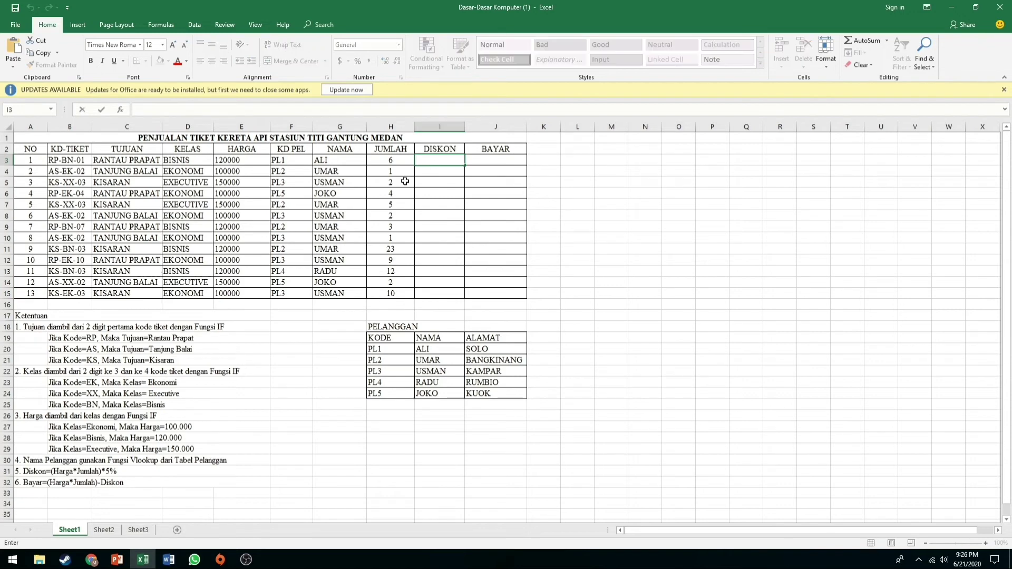
type("=")
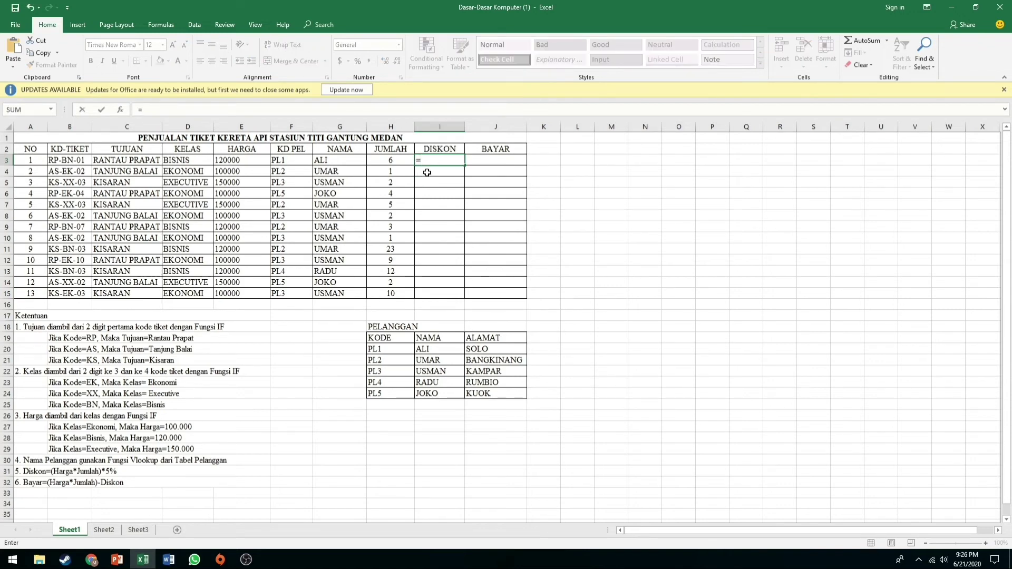
type("(")
left_click(239, 160)
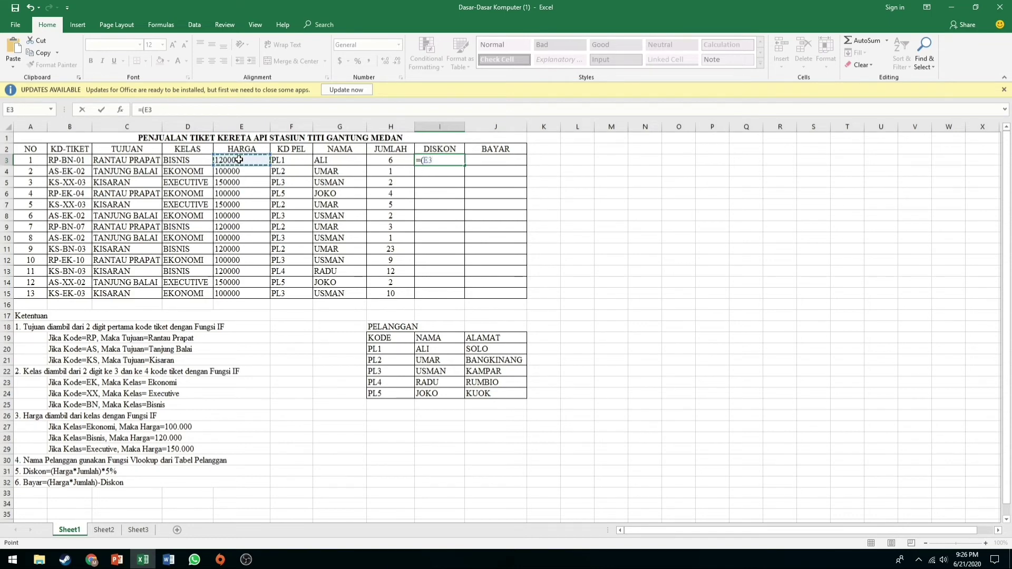
type("*")
left_click(378, 160)
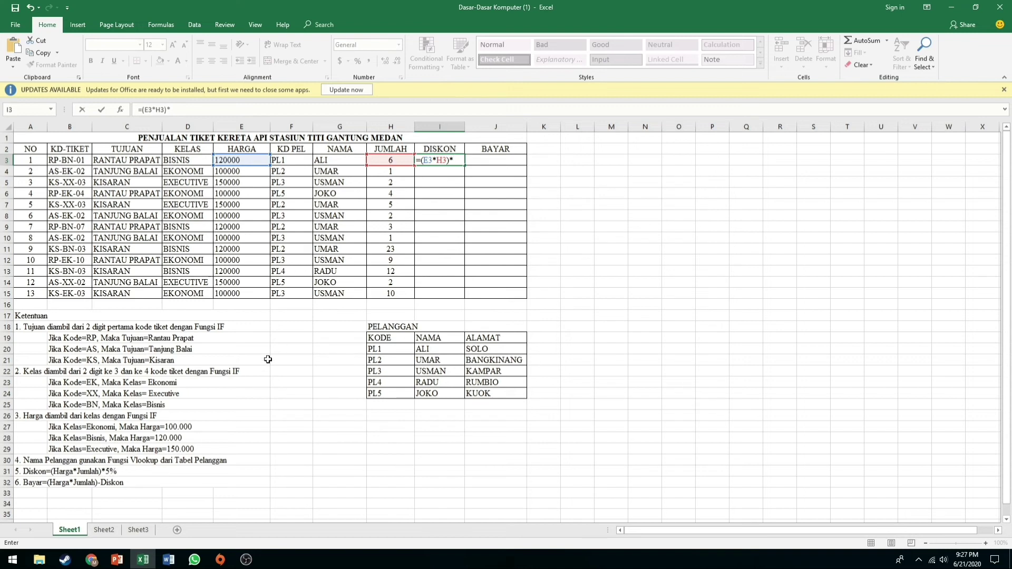
type("%")
key("Return")
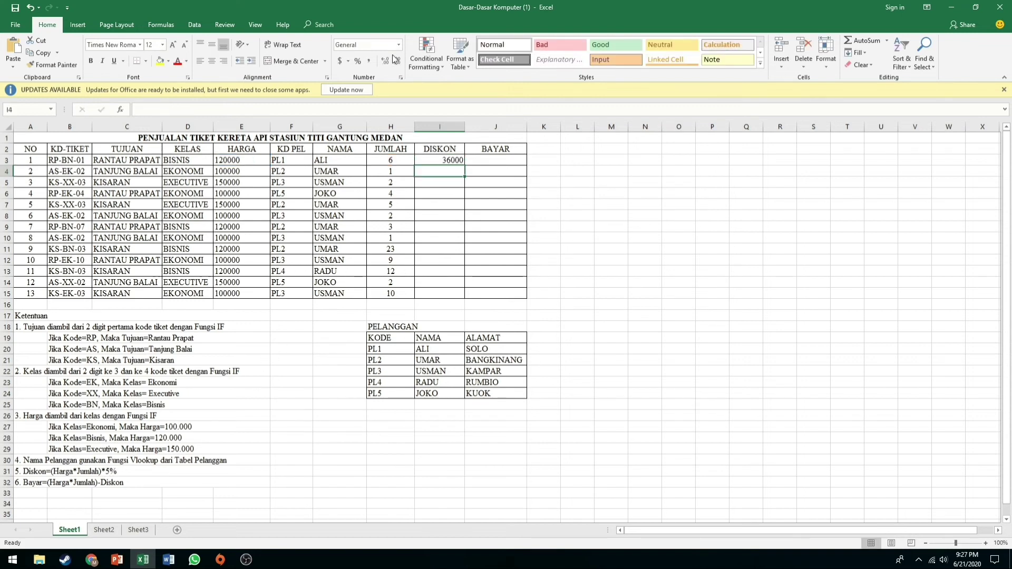
left_click(434, 161)
left_click_drag(463, 166, 462, 296)
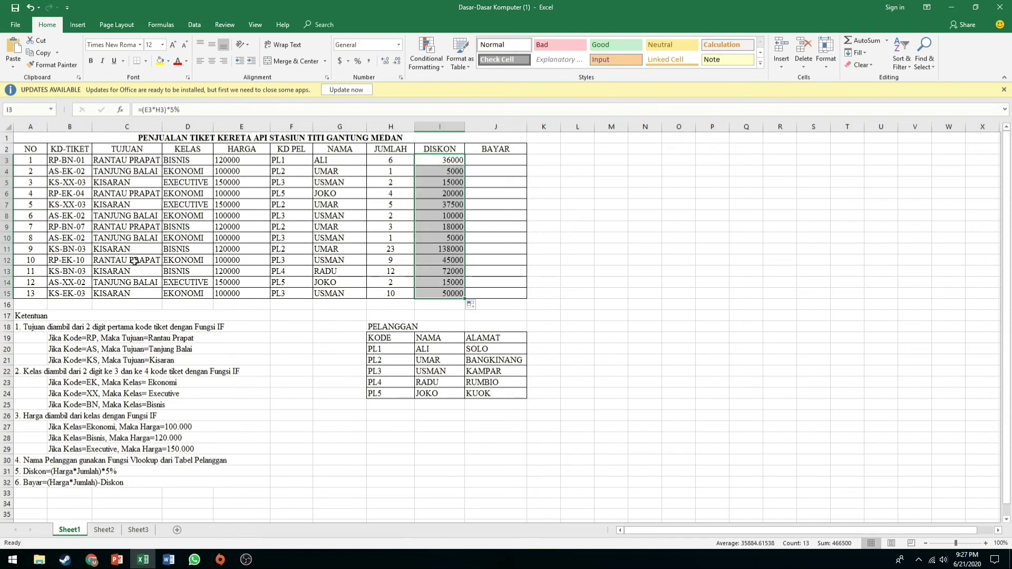
Step: Enter the BAYAR formula =(E3*H3)-I3 in J3 to subtract the discount from price times quantity
double_click(486, 164)
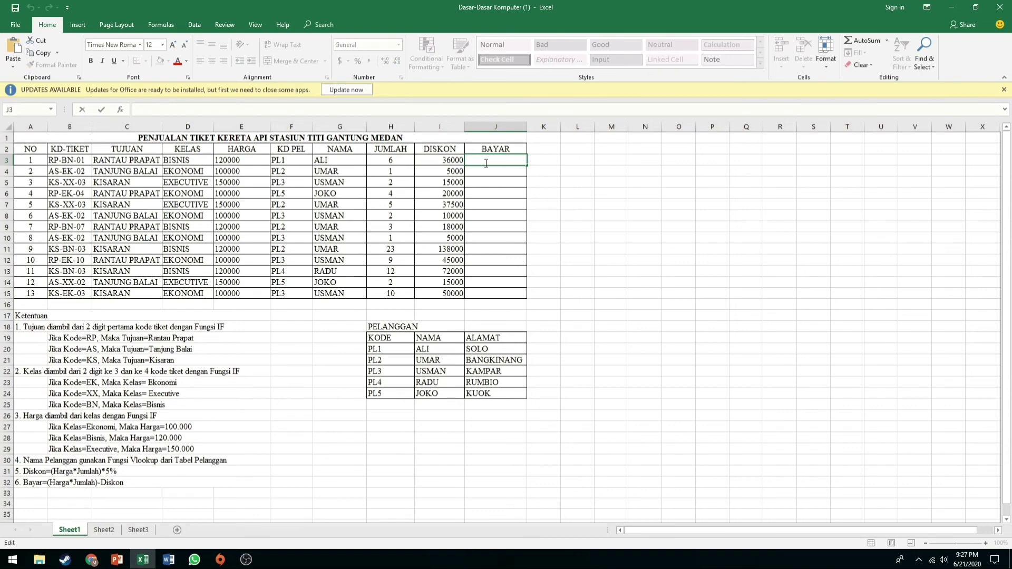
type("=")
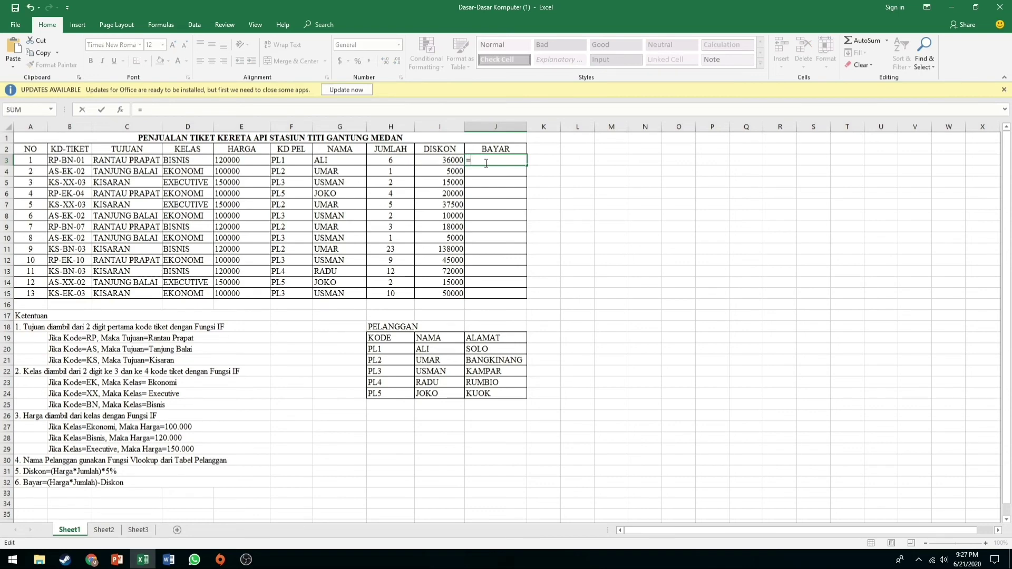
type("(")
left_click(232, 162)
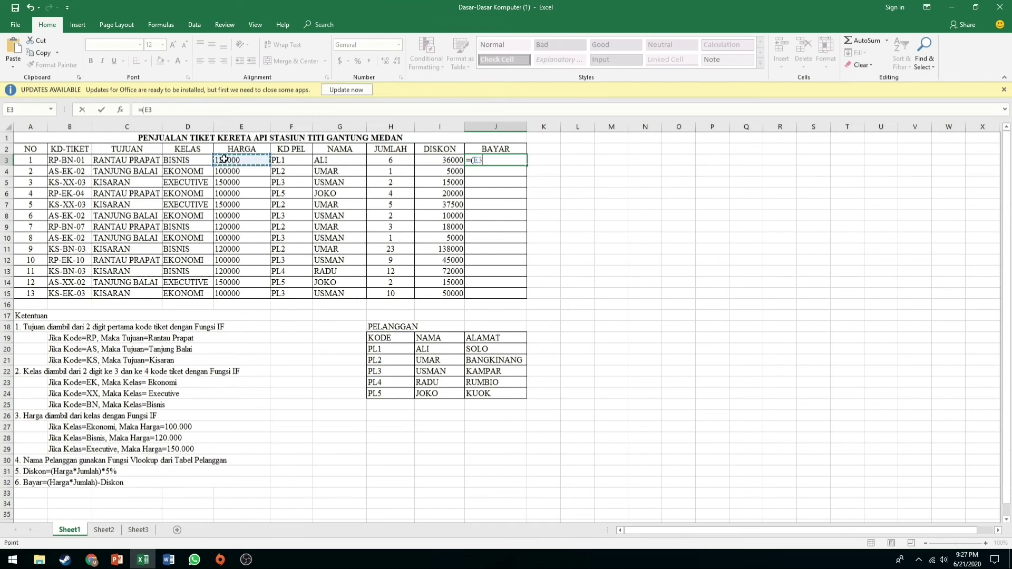
type("*")
left_click(377, 163)
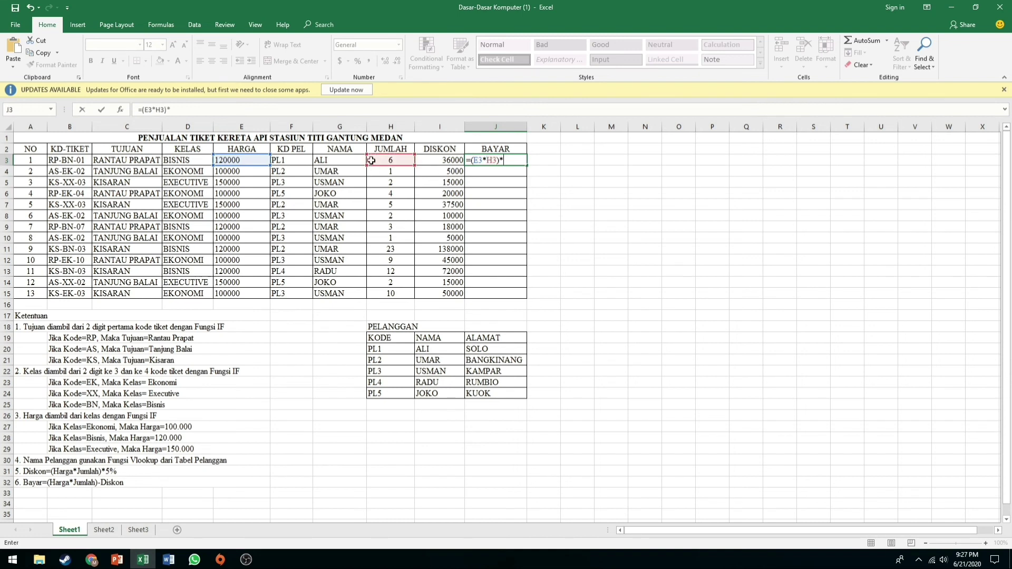
left_click(451, 160)
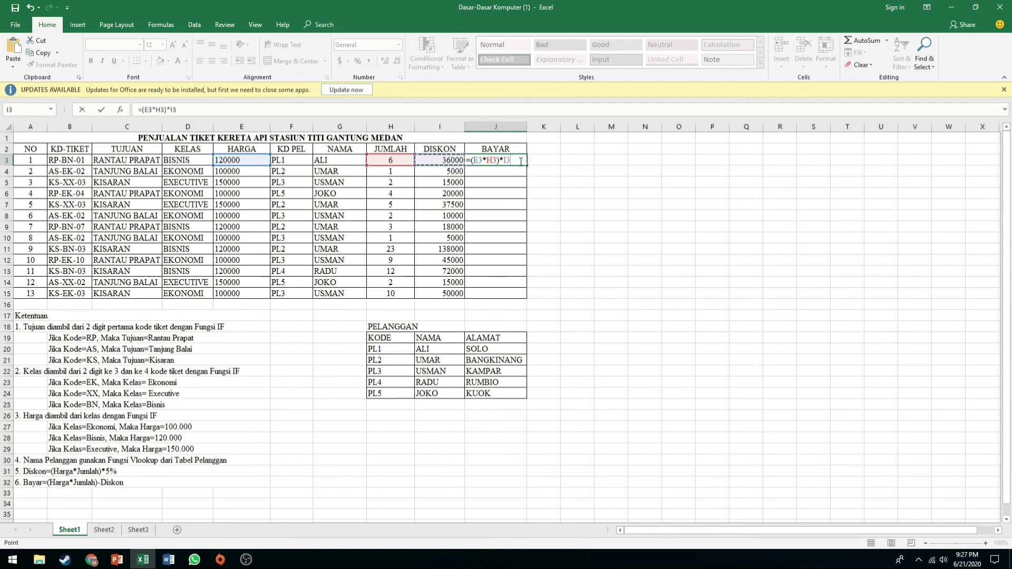
key("BackSpace")
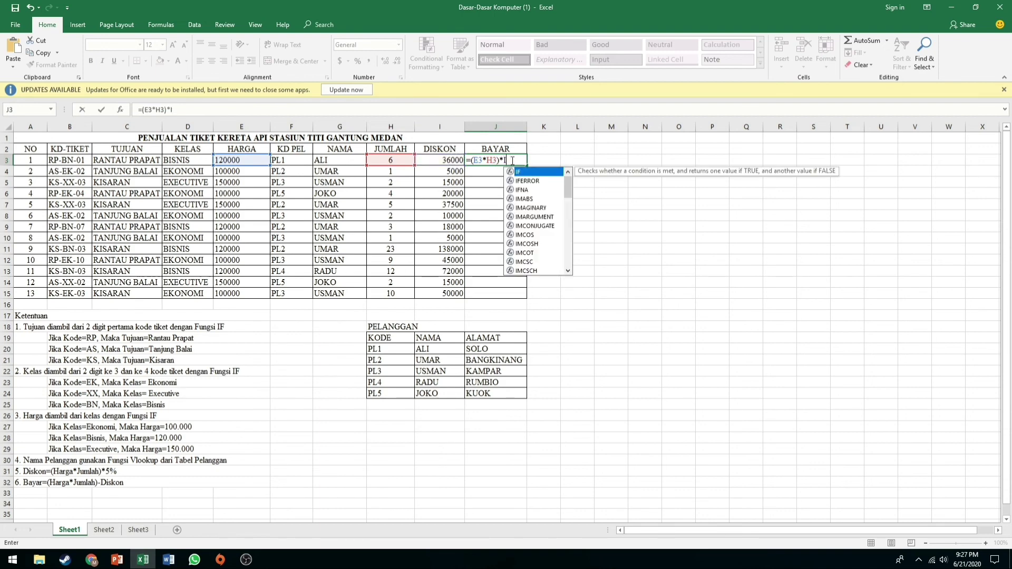
key("BackSpace")
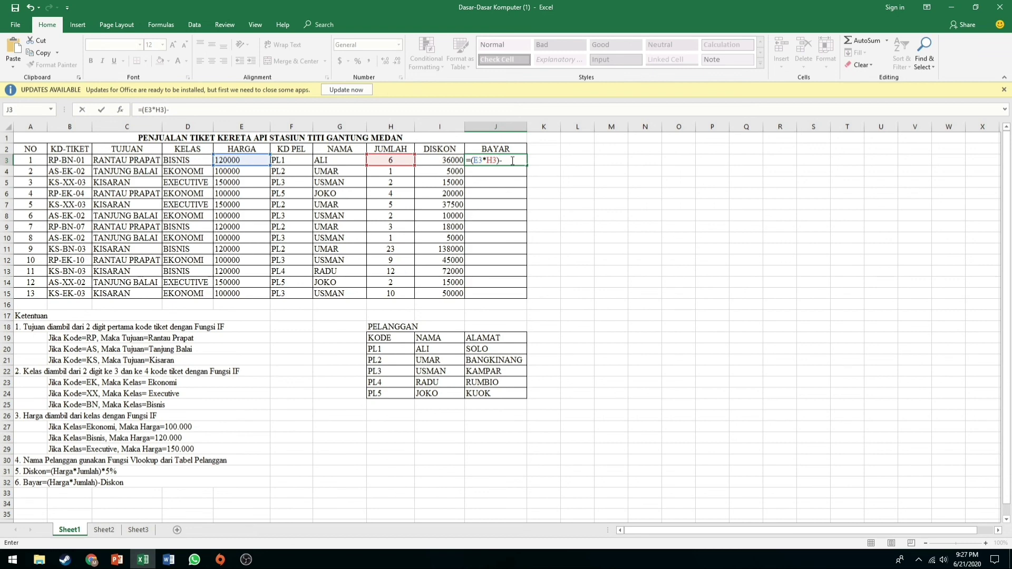
type("-")
left_click(426, 160)
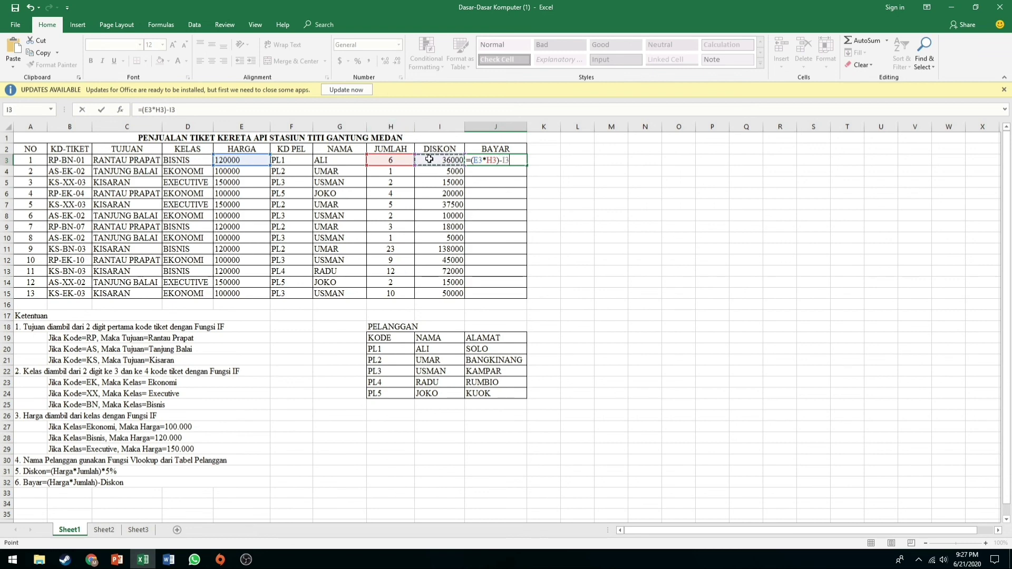
key("Return")
Step: Fill the BAYAR formula from J3 down to J15 and deselect the range
left_click(520, 160)
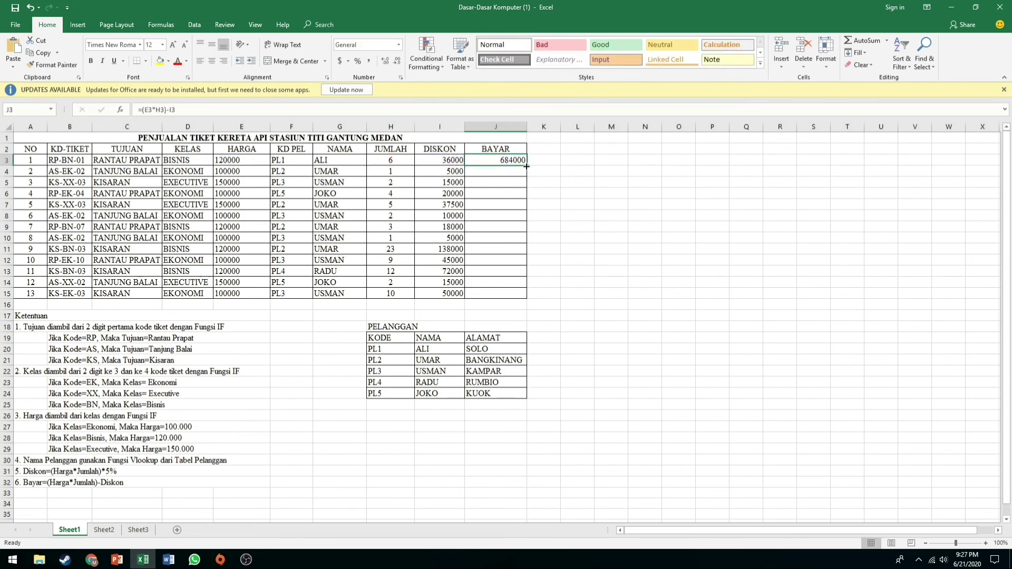
left_click_drag(526, 166, 533, 298)
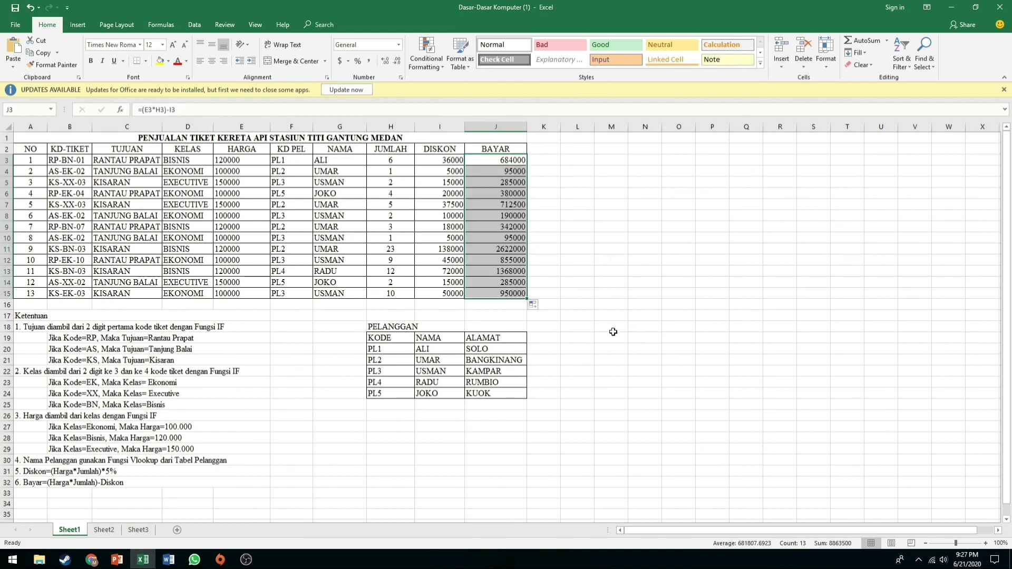
left_click(724, 233)
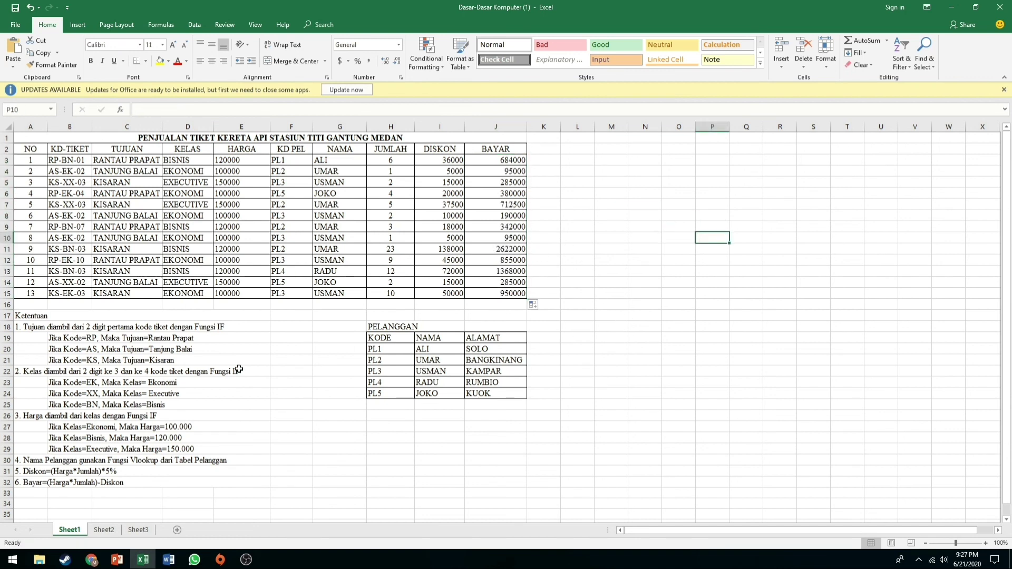